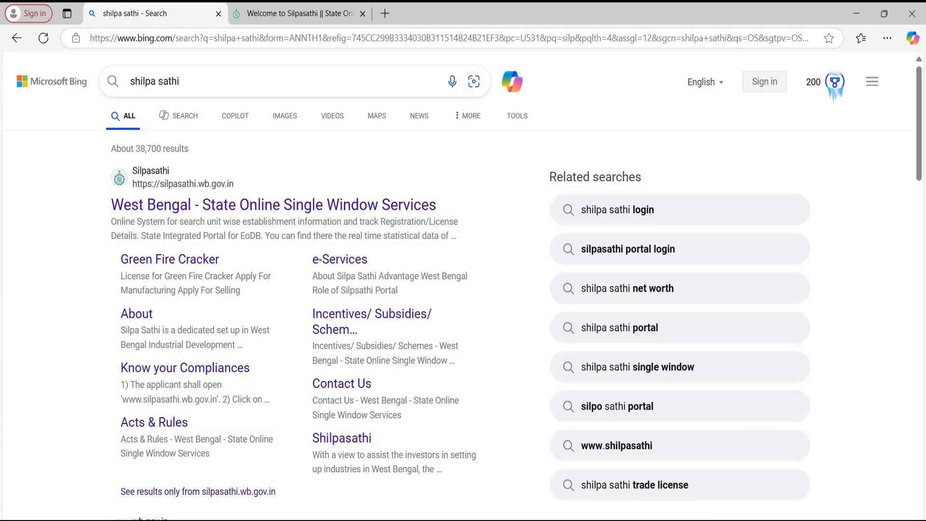
Switch from the Bing results to the 'Welcome to Silpasathi' portal tab.
{"action": "left_click", "coordinate": [283, 15]}
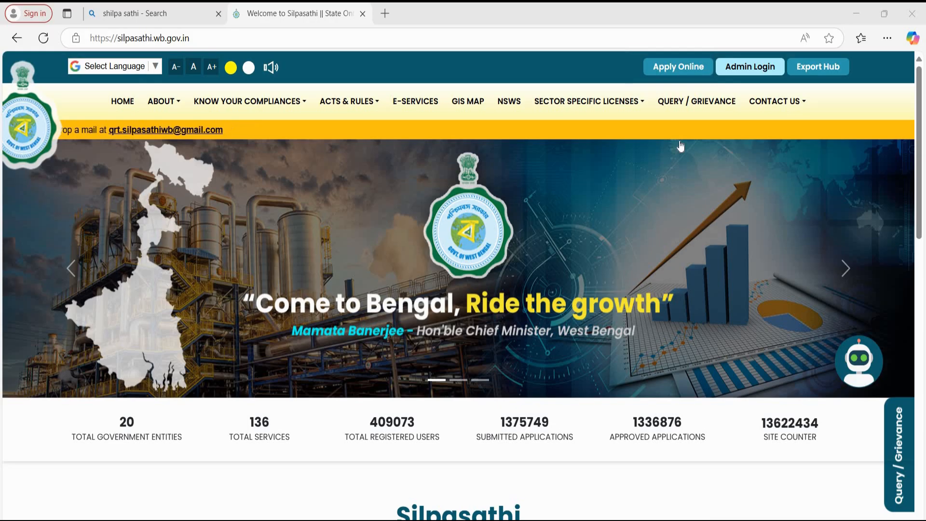
Choose Apply Online, then Create new on the login page to register.
{"action": "left_click", "coordinate": [670, 76]}
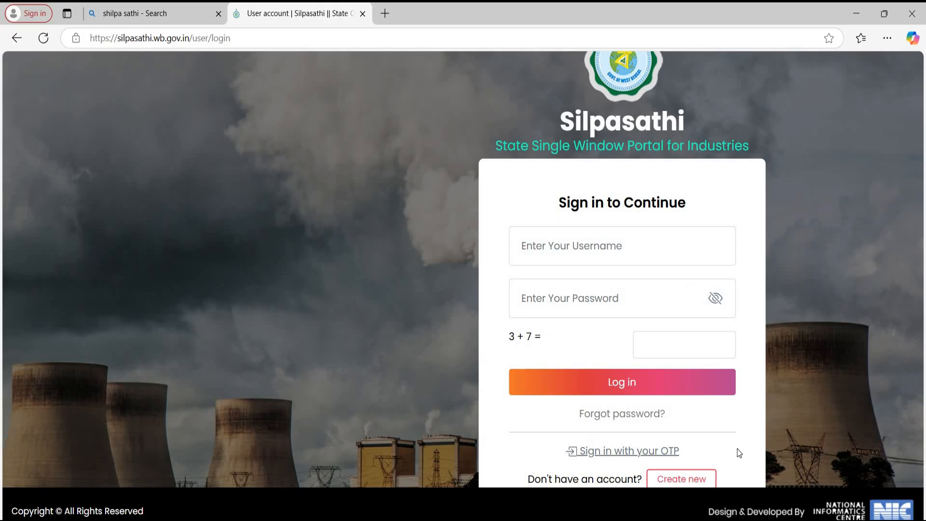
{"action": "left_click_drag", "start_coordinate": [563, 348], "coordinate": [751, 367]}
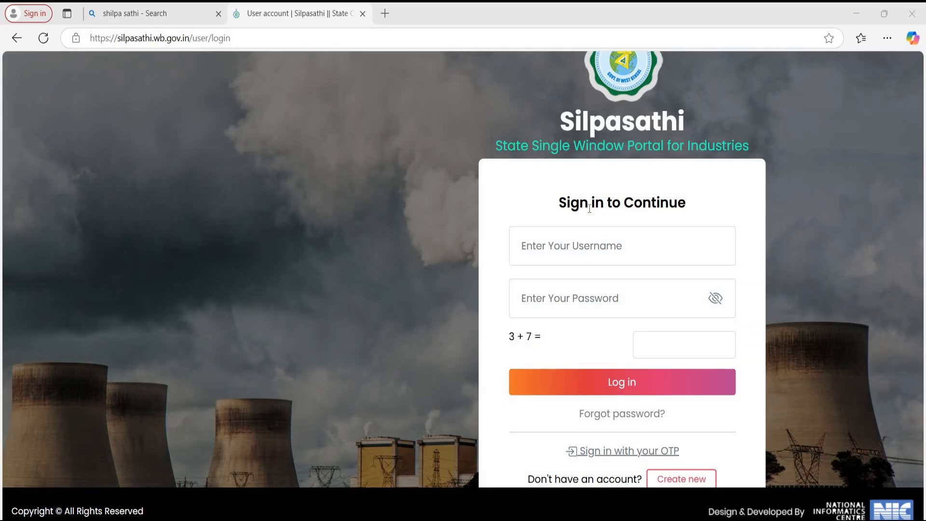
{"action": "left_click", "coordinate": [668, 485]}
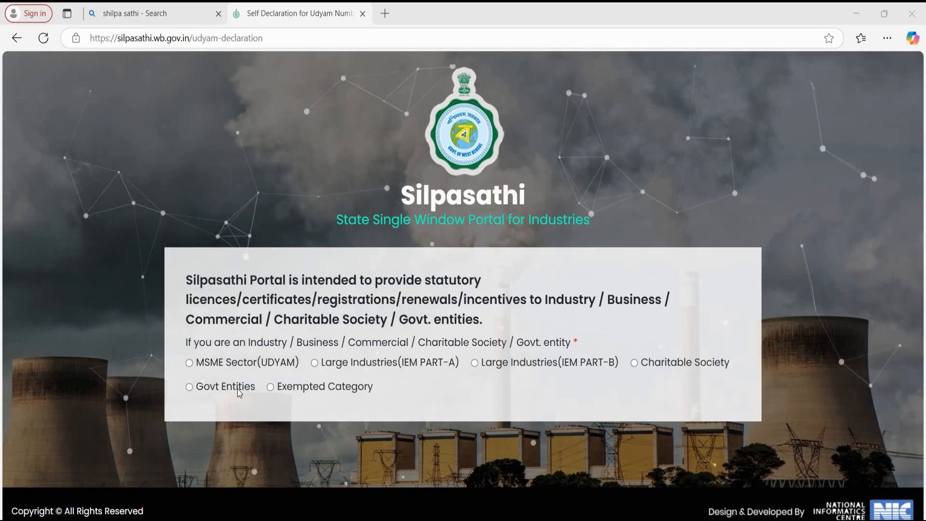
Declare the entity type as MSME Sector (UDYAM) to reach the dashboard.
{"action": "left_click", "coordinate": [189, 362]}
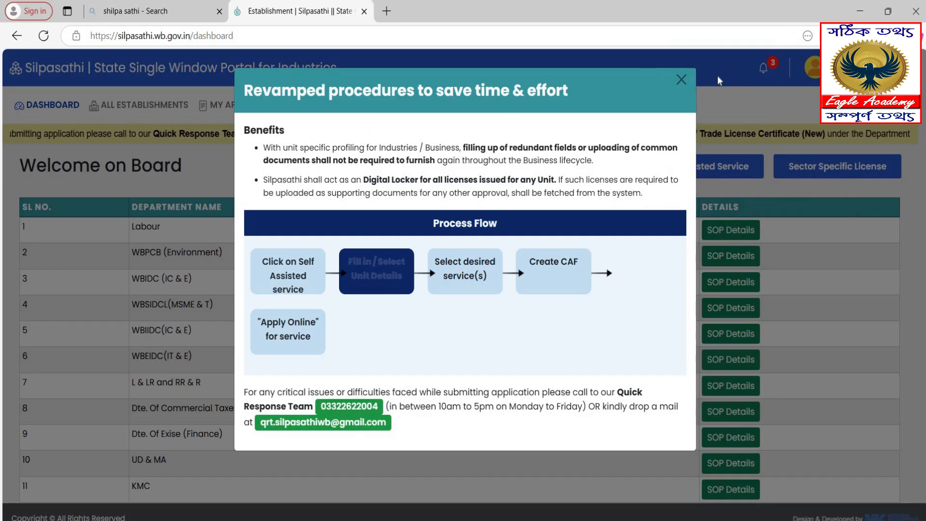
Close the revamped procedures notice and bring up the 1.jpg reference screenshot.
{"action": "left_click", "coordinate": [682, 80]}
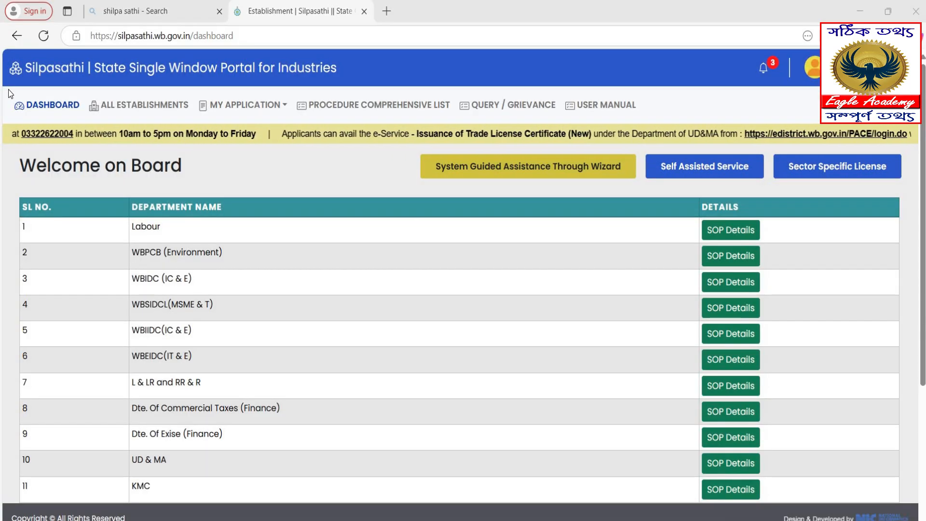
{"action": "mouse_move", "coordinate": [7, 88]}
{"action": "left_mouse_down"}
{"action": "mouse_move", "coordinate": [213, 123]}
{"action": "mouse_move", "coordinate": [655, 120]}
{"action": "left_mouse_up"}
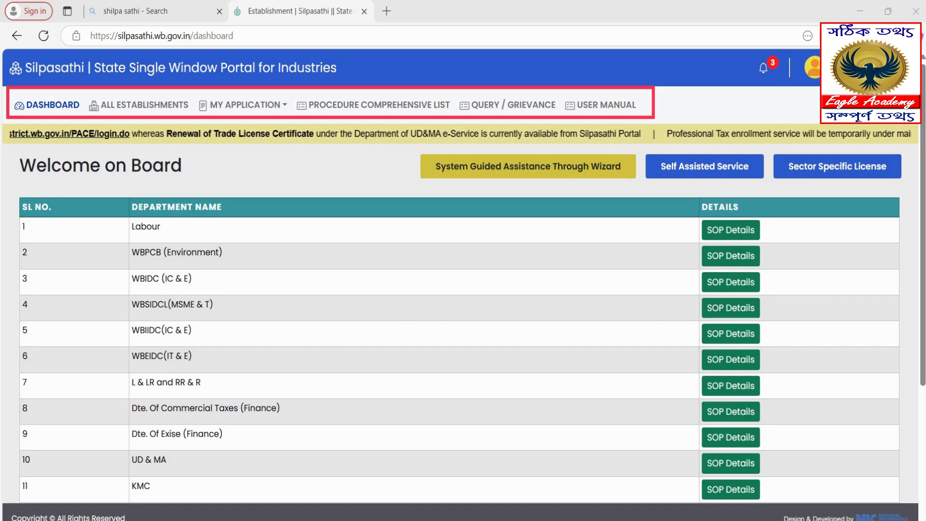
{"action": "key", "text": "alt+Tab"}
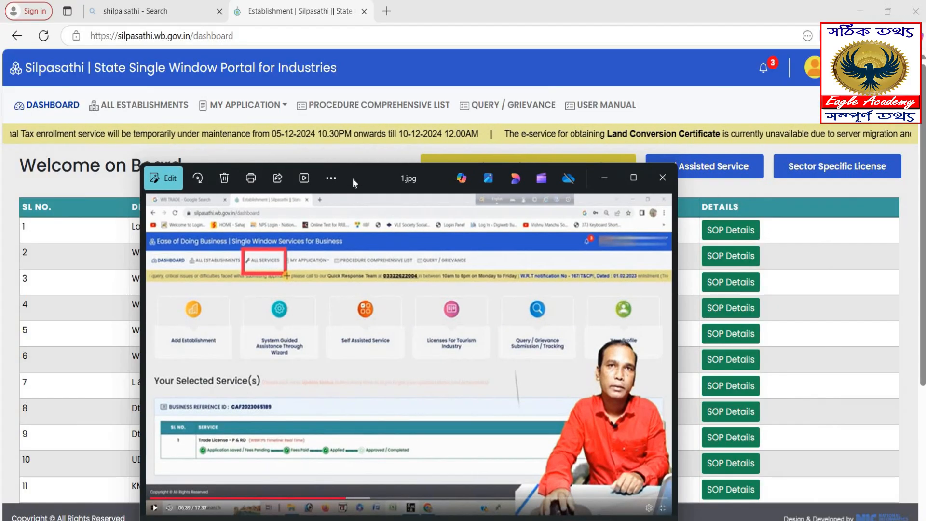
Move the 1.jpg Photos window aside and minimize it to return to the dashboard.
{"action": "left_click_drag", "start_coordinate": [353, 179], "coordinate": [217, 135]}
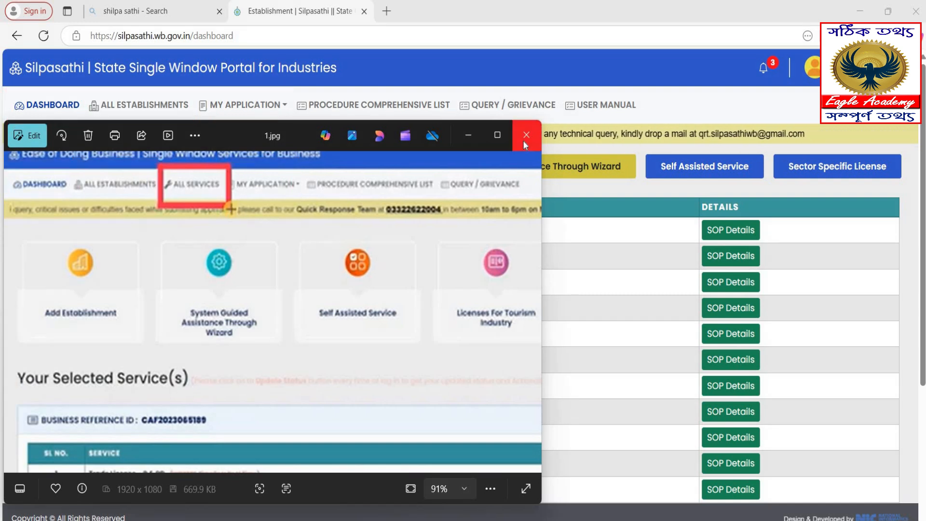
{"action": "left_click", "coordinate": [468, 137]}
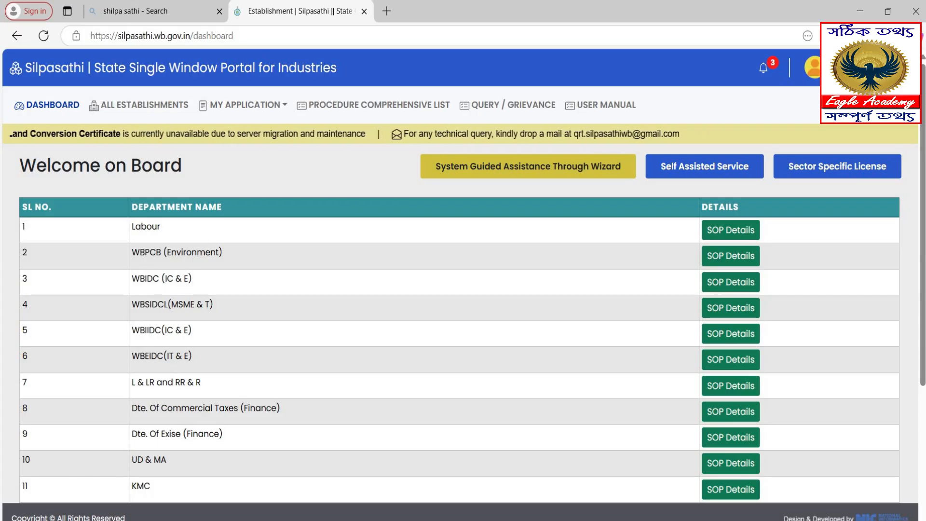
Open ALL ESTABLISHMENTS to see the applicant's unit list.
{"action": "mouse_move", "coordinate": [654, 520]}
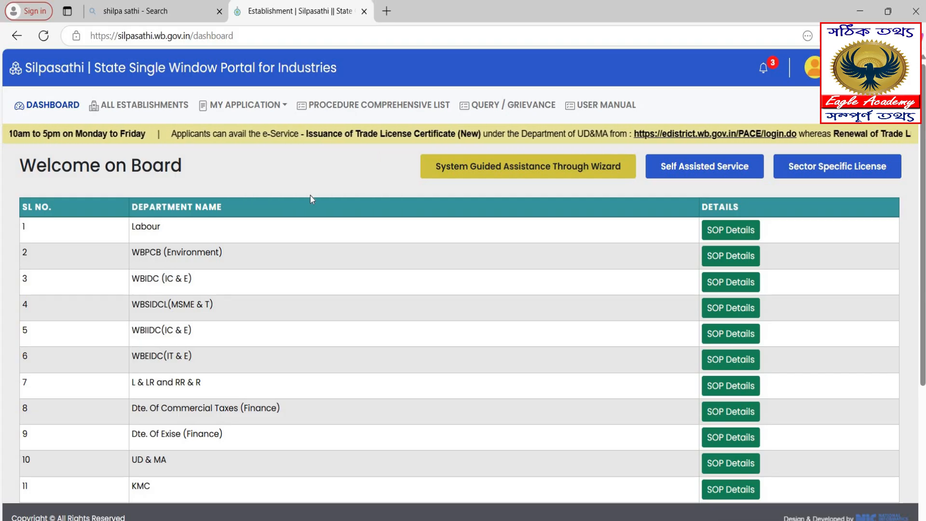
{"action": "left_click", "coordinate": [149, 110]}
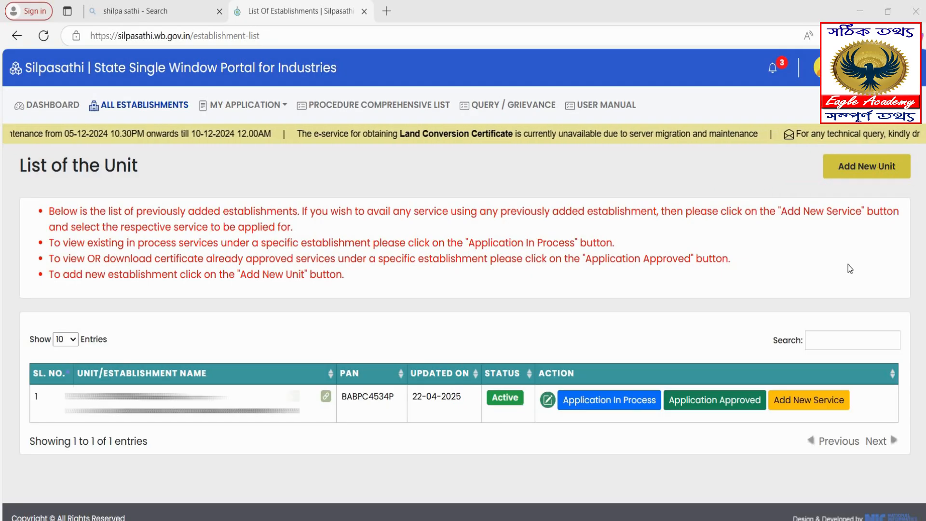
Add a new unit: Individual type, the owner's name, Micro category, New unit.
{"action": "left_click", "coordinate": [860, 174]}
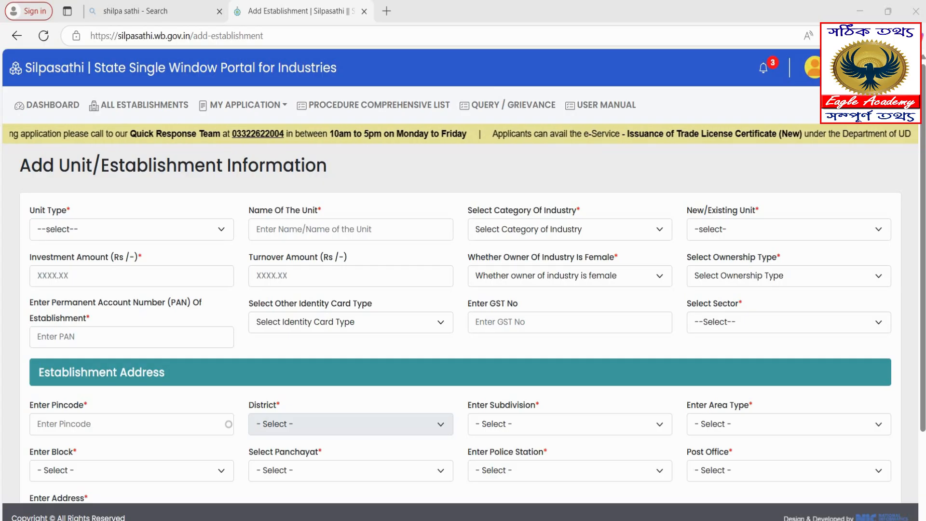
{"action": "left_click", "coordinate": [86, 233]}
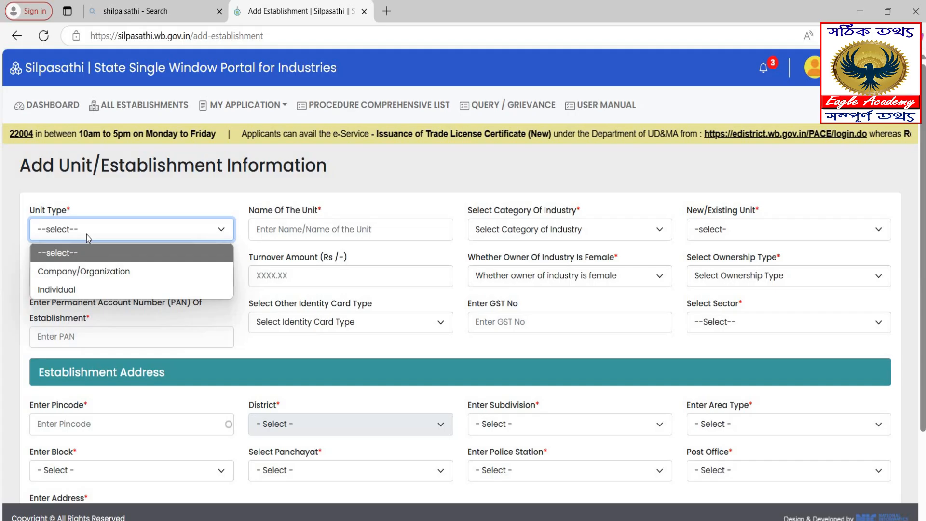
{"action": "left_click", "coordinate": [70, 290]}
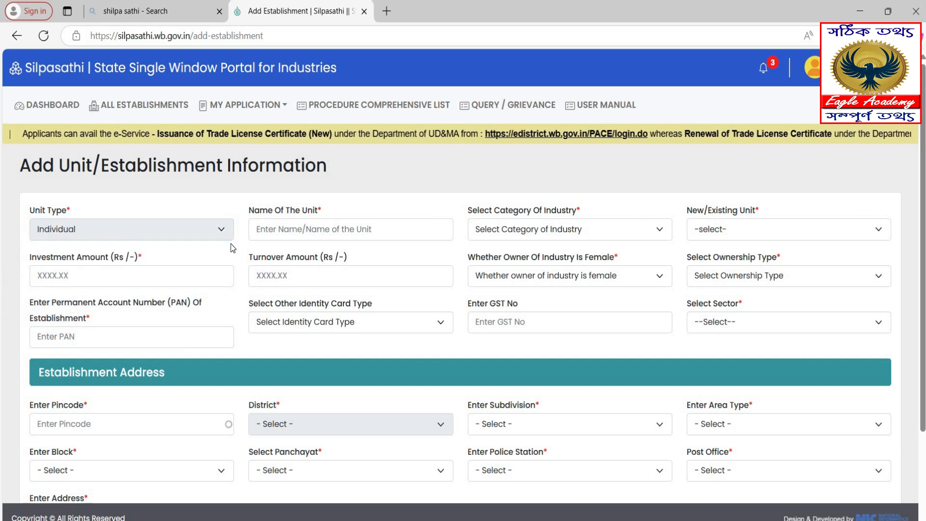
{"action": "left_click", "coordinate": [275, 229]}
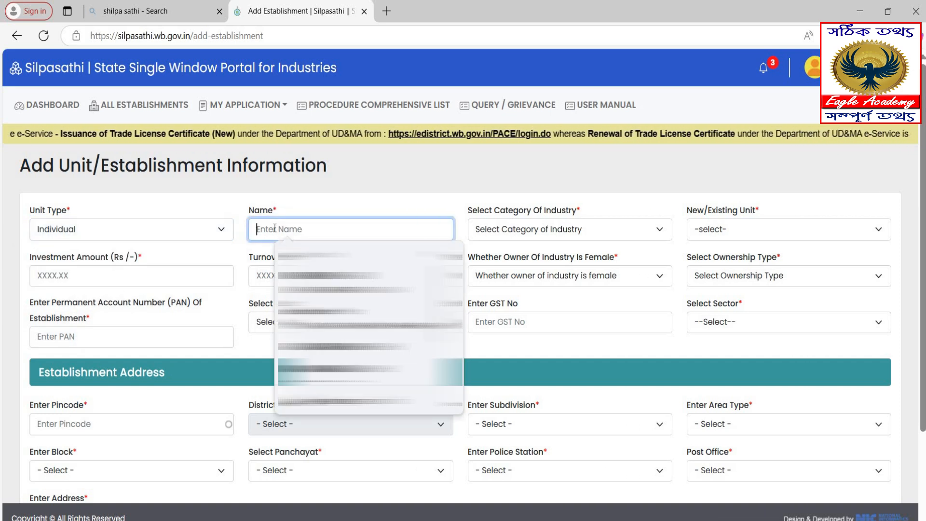
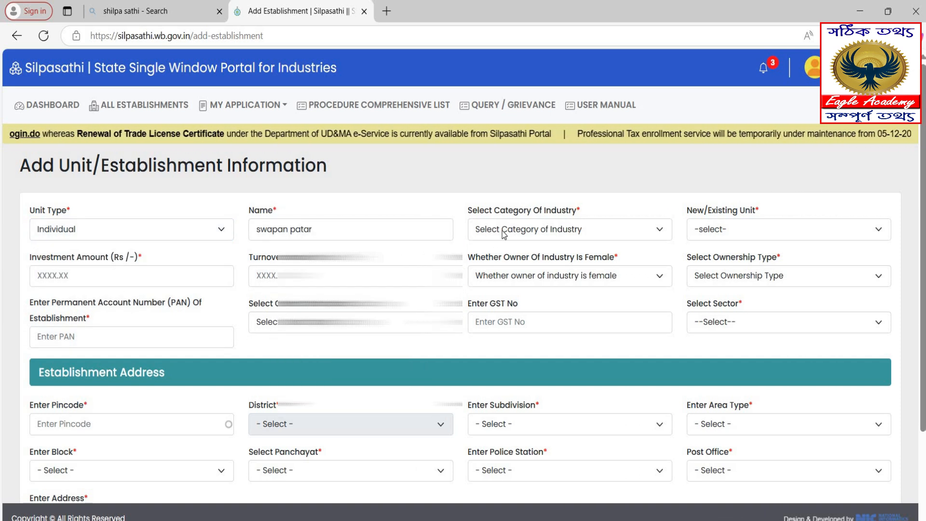
{"action": "left_click", "coordinate": [504, 233]}
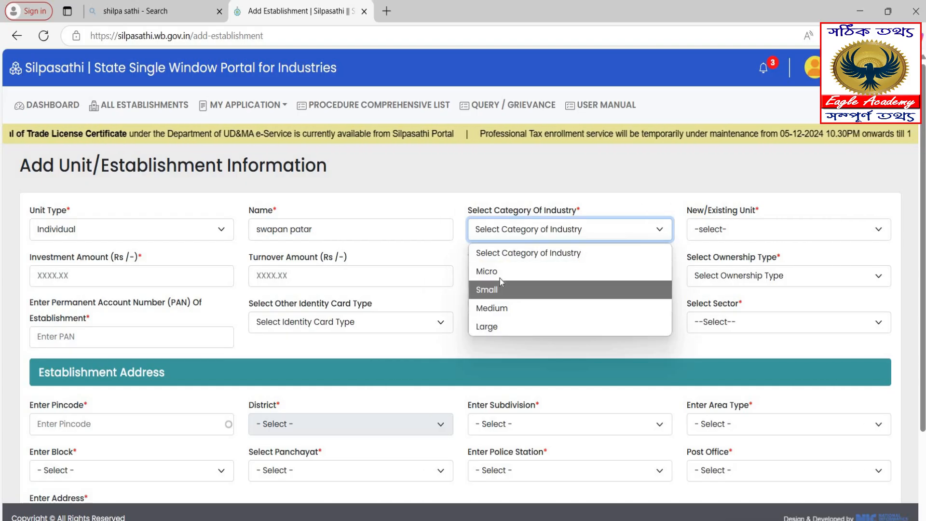
{"action": "left_click", "coordinate": [543, 272]}
{"action": "left_click", "coordinate": [728, 233]}
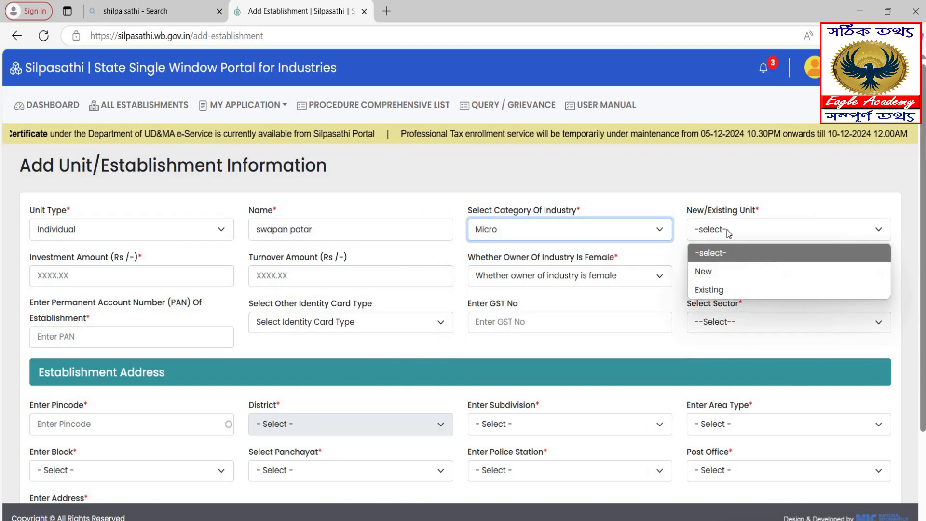
{"action": "left_click", "coordinate": [726, 270]}
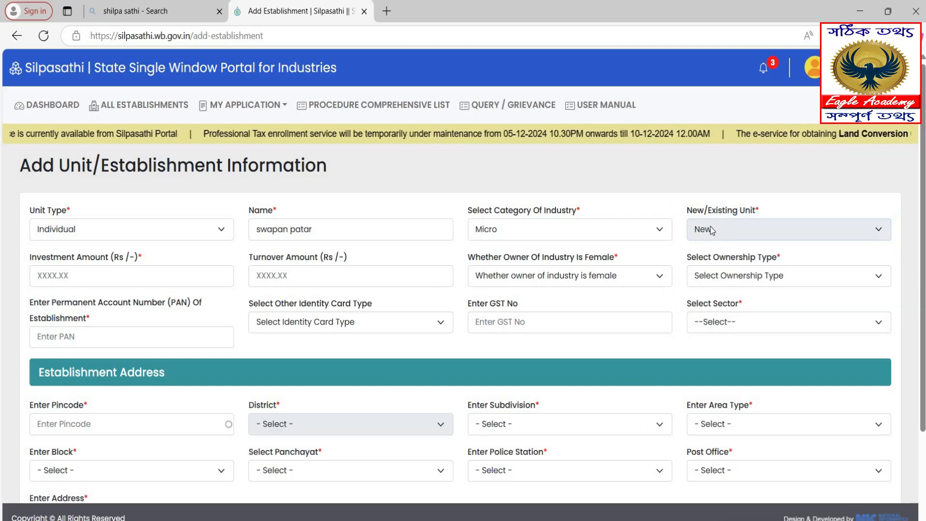
Enter investment 250000 and turnover 120000 for the new unit.
{"action": "left_click", "coordinate": [151, 280]}
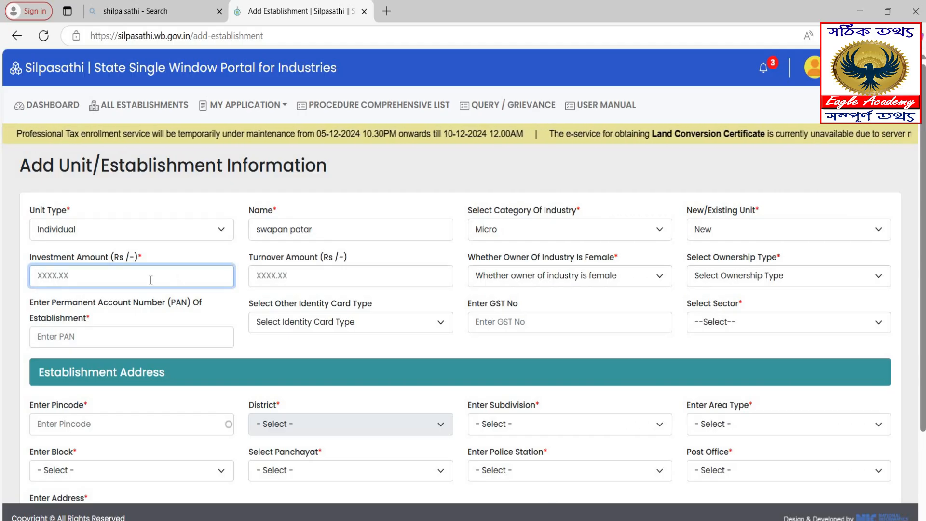
{"action": "type", "text": "250000"}
{"action": "left_click", "coordinate": [289, 275]}
{"action": "type", "text": "120000"}
{"action": "left_click", "coordinate": [486, 276]}
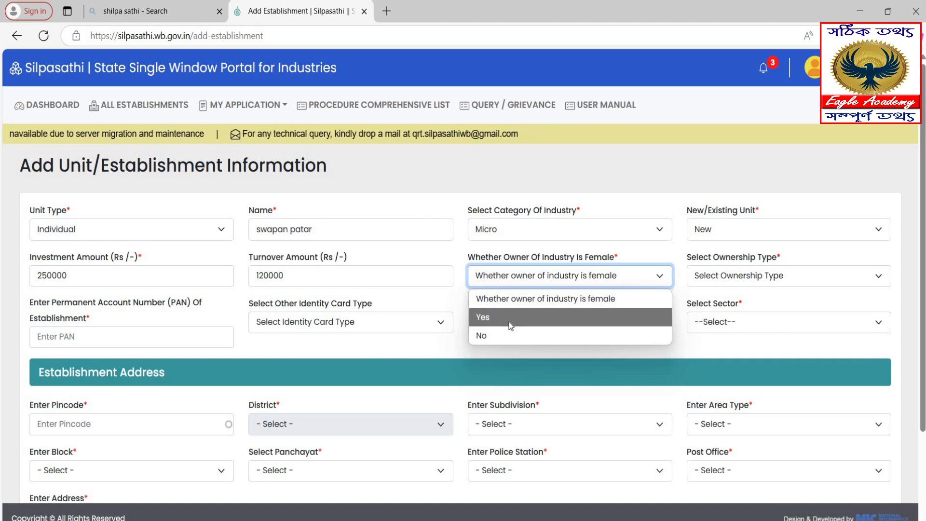
Set female owner to No, ownership type Private, and ownership Proprietor.
{"action": "left_click", "coordinate": [492, 340]}
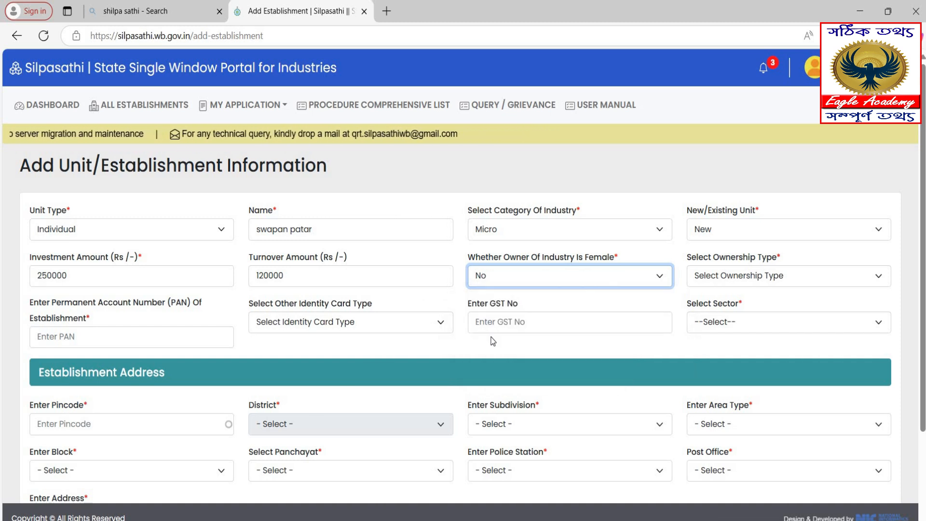
{"action": "left_click", "coordinate": [718, 280]}
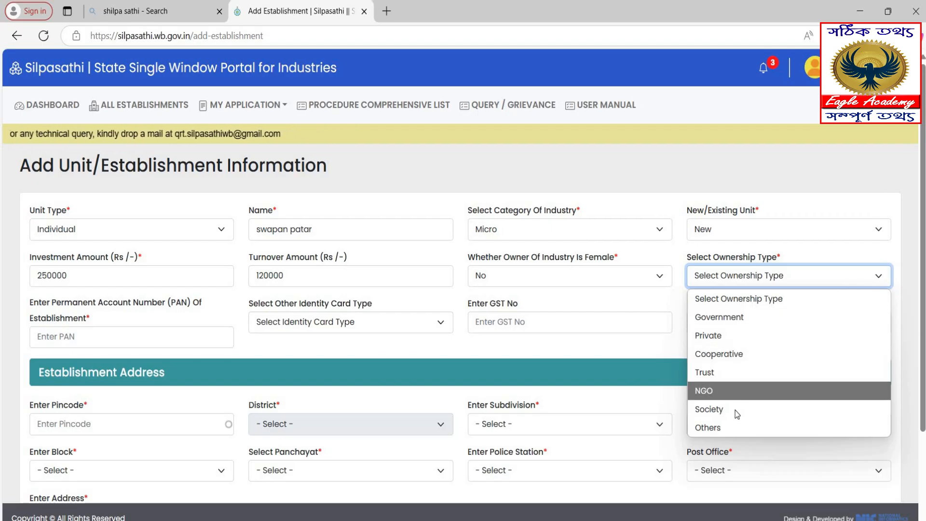
{"action": "left_click", "coordinate": [714, 336]}
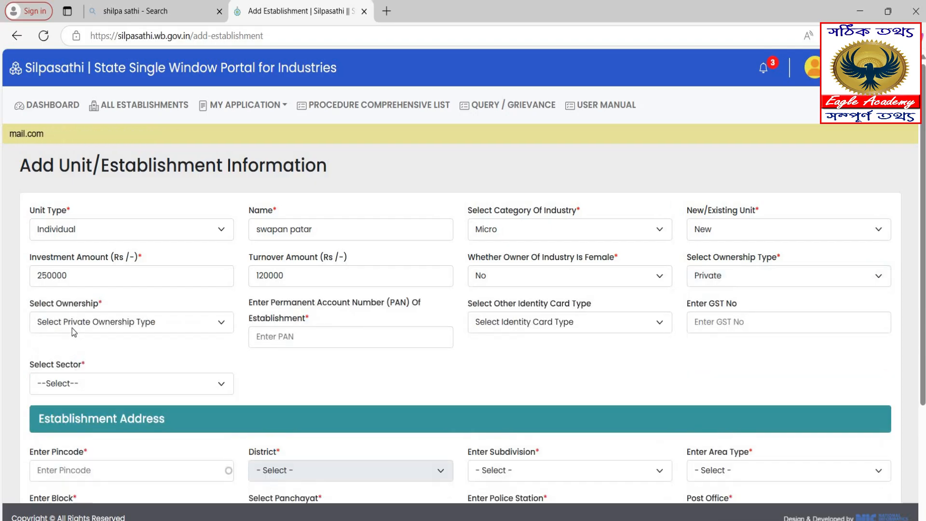
{"action": "left_click", "coordinate": [72, 328]}
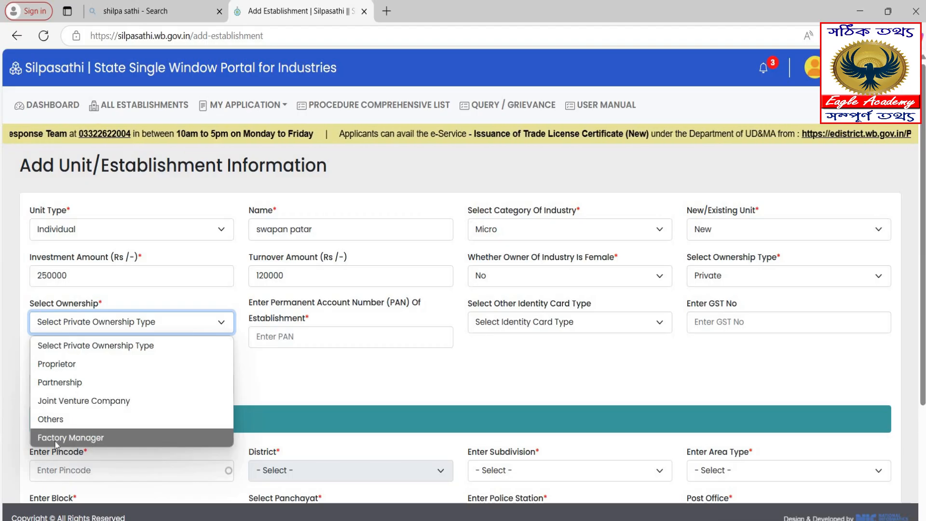
{"action": "left_click", "coordinate": [69, 369]}
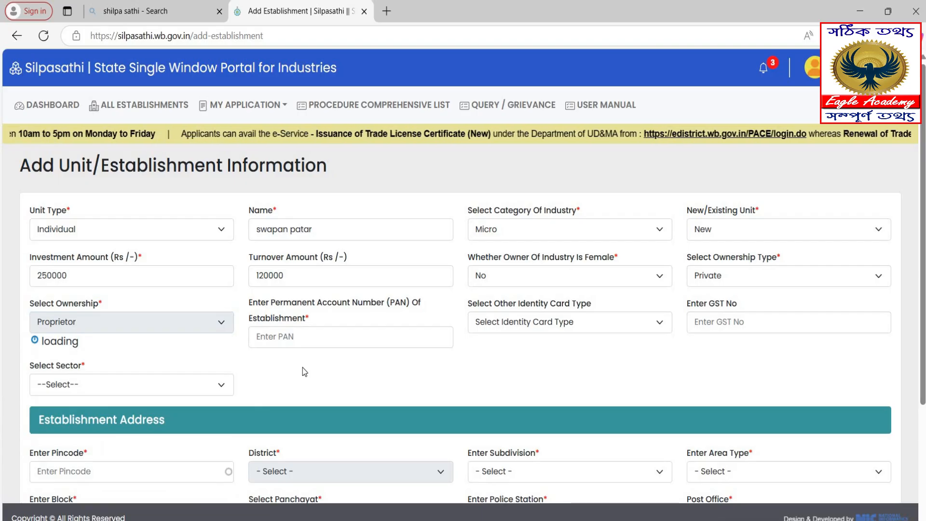
Leave the PAN, identity card type and GST number fields blank.
{"action": "left_click", "coordinate": [280, 336]}
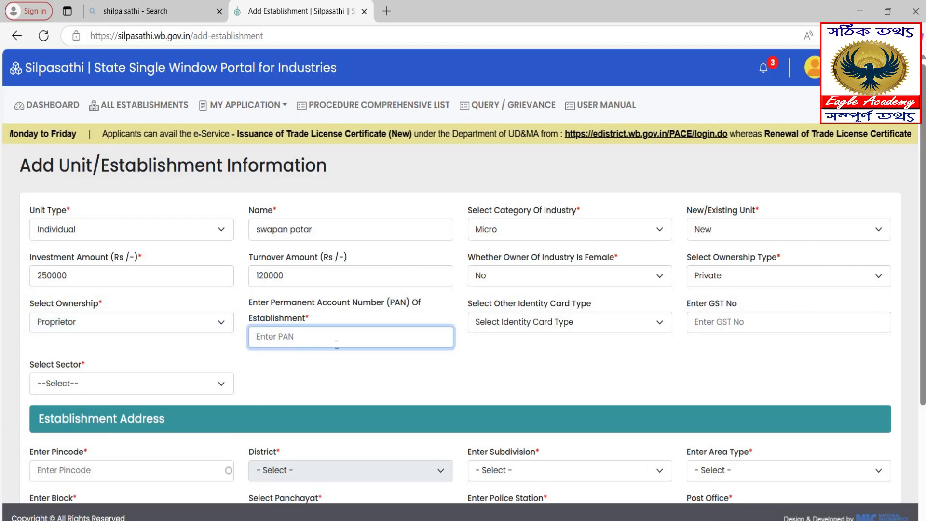
{"action": "left_click", "coordinate": [503, 325]}
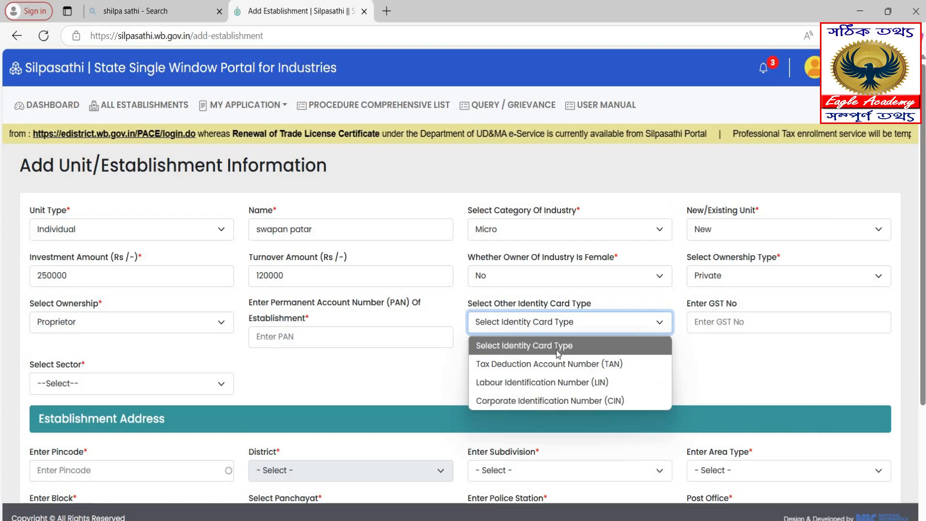
{"action": "left_click", "coordinate": [586, 348]}
{"action": "left_click", "coordinate": [726, 322]}
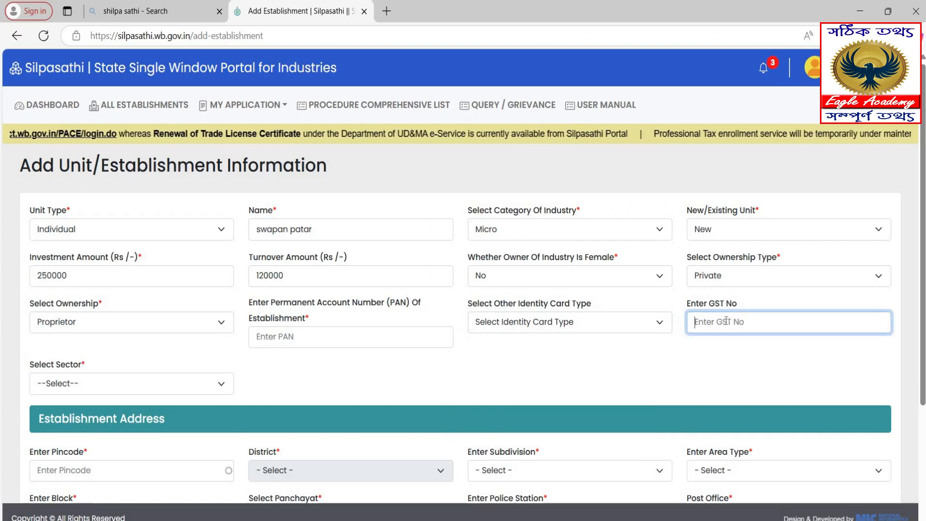
{"action": "left_click", "coordinate": [152, 399]}
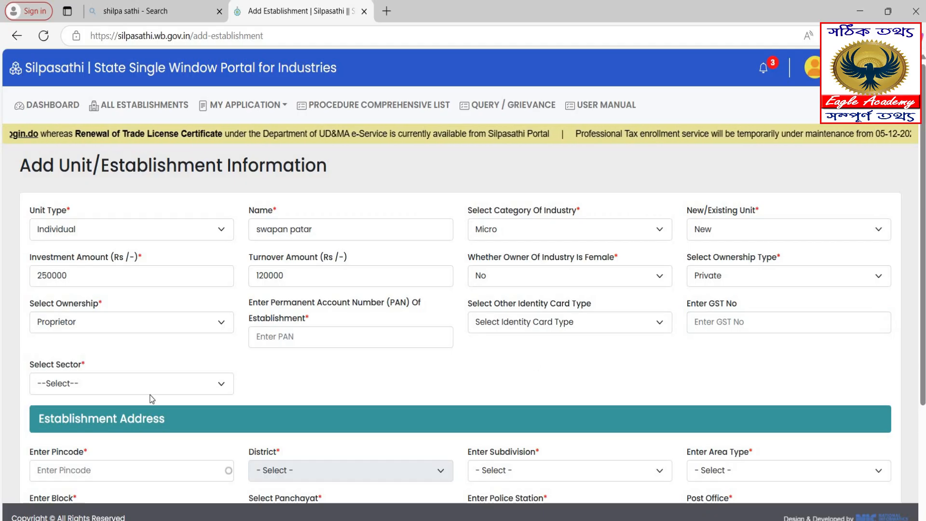
Set the sector to Chemicals & Fertilizers and scroll down to Add Establishment.
{"action": "left_click", "coordinate": [118, 382]}
{"action": "scroll", "coordinate": [169, 158], "scroll_direction": "down", "scroll_amount": 1}
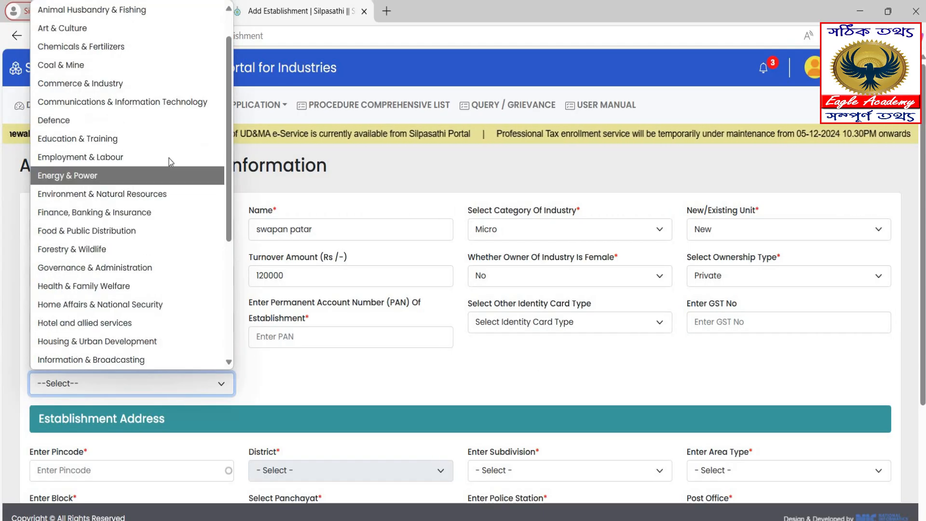
{"action": "scroll", "coordinate": [169, 158], "scroll_direction": "down", "scroll_amount": 3}
{"action": "scroll", "coordinate": [168, 169], "scroll_direction": "up", "scroll_amount": 3}
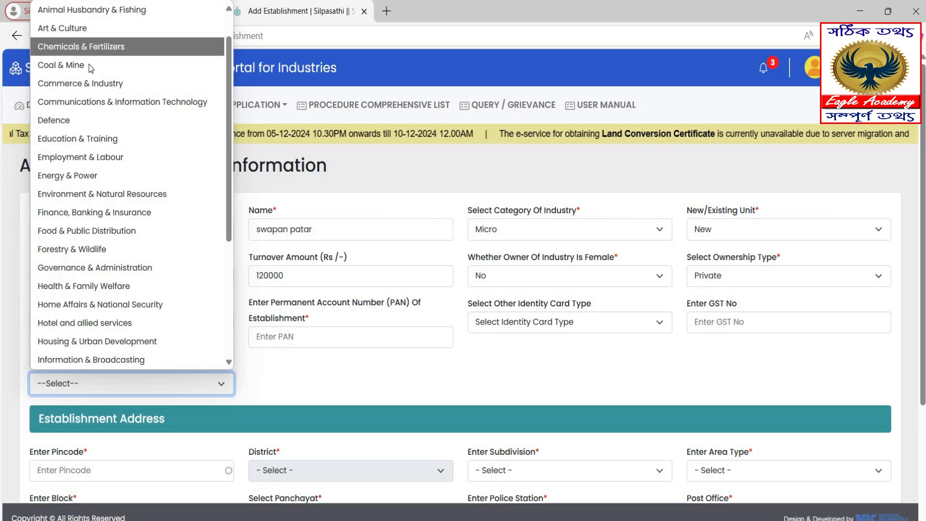
{"action": "left_click", "coordinate": [126, 47]}
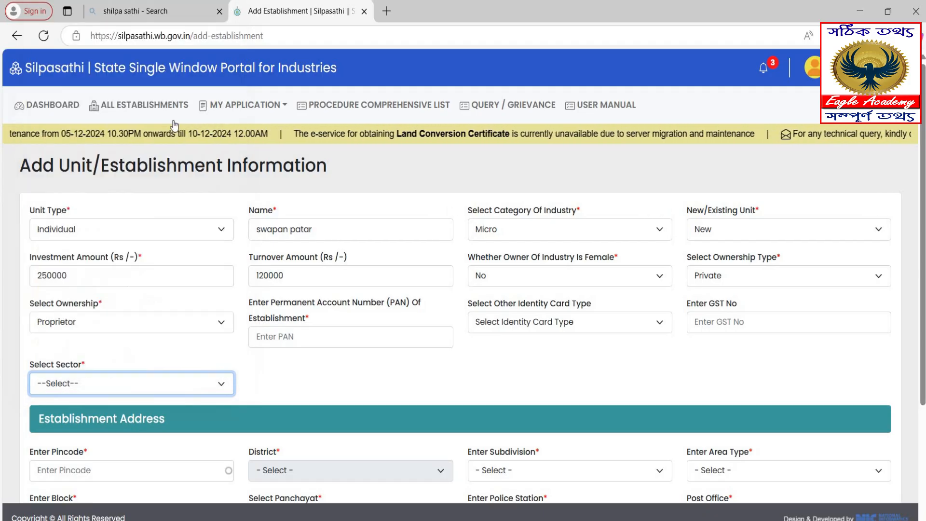
{"action": "left_click", "coordinate": [313, 377]}
{"action": "scroll", "coordinate": [312, 377], "scroll_direction": "down", "scroll_amount": 3}
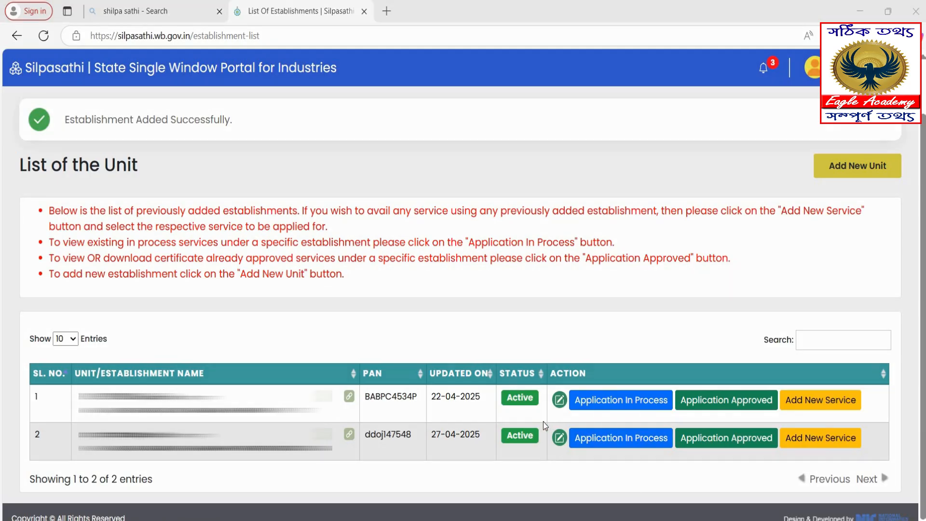
Choose Add New Service on the second establishment's row in the unit list.
{"action": "left_click_drag", "start_coordinate": [567, 456], "coordinate": [572, 457]}
{"action": "mouse_move", "coordinate": [769, 418]}
{"action": "left_mouse_down"}
{"action": "mouse_move", "coordinate": [811, 448]}
{"action": "mouse_move", "coordinate": [867, 457]}
{"action": "left_mouse_up"}
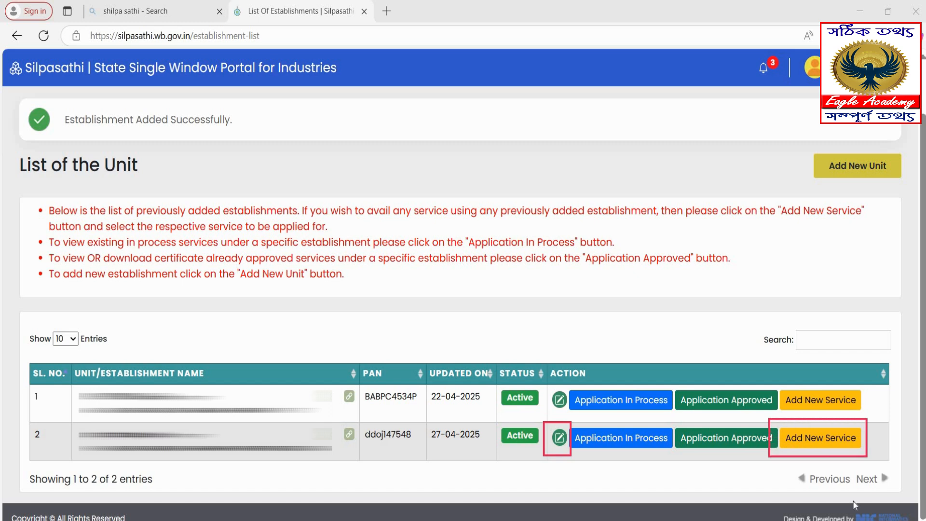
{"action": "key", "text": "Escape"}
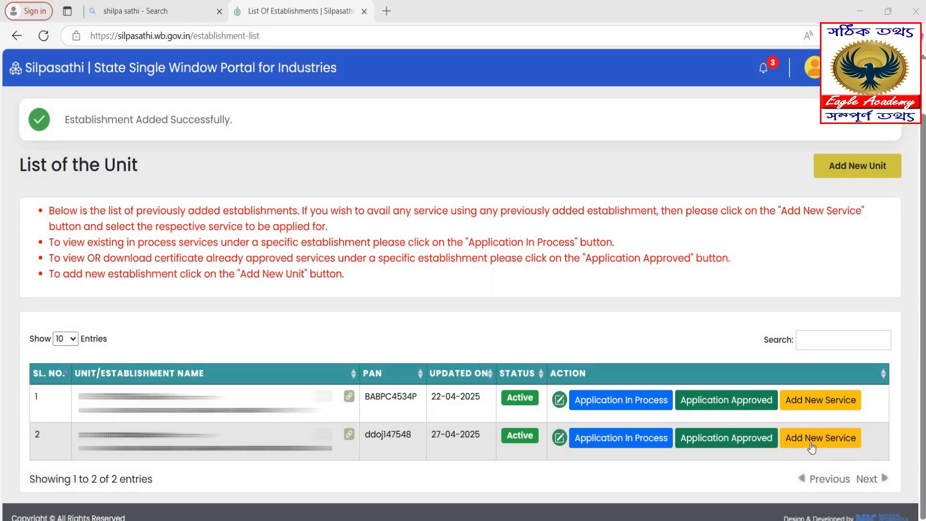
{"action": "left_click", "coordinate": [812, 439]}
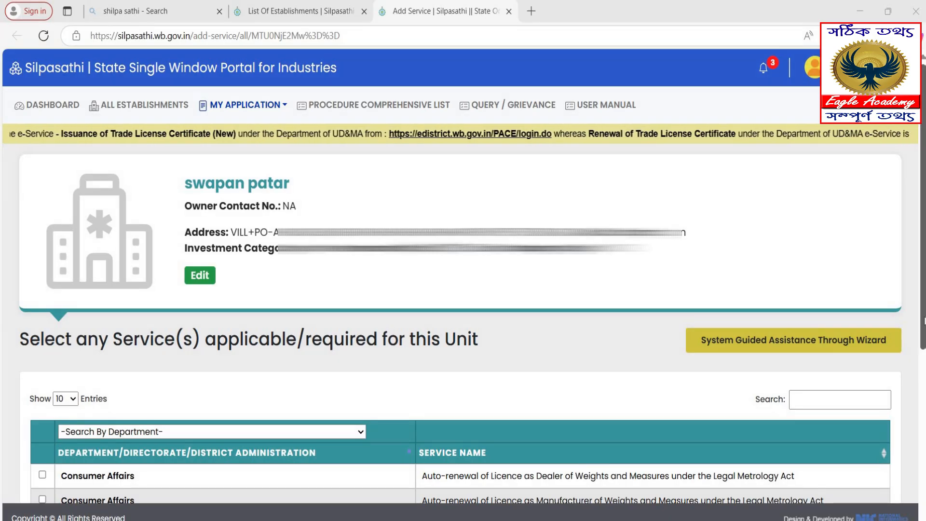
Search the services for 'trade' and select Trade License - P & RD.
{"action": "scroll", "coordinate": [463, 289], "scroll_direction": "down", "scroll_amount": 2}
{"action": "scroll", "coordinate": [463, 290], "scroll_direction": "down", "scroll_amount": 1}
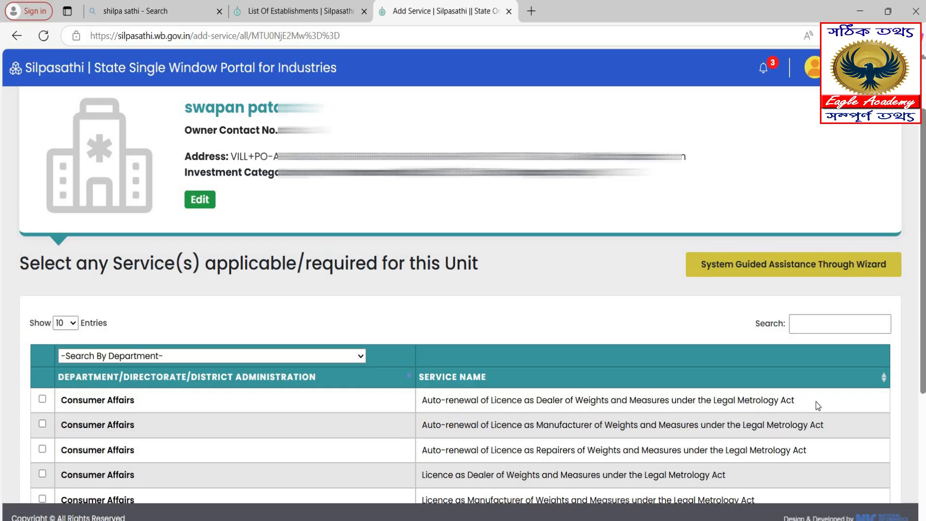
{"action": "left_click", "coordinate": [803, 324]}
{"action": "type", "text": "wb"}
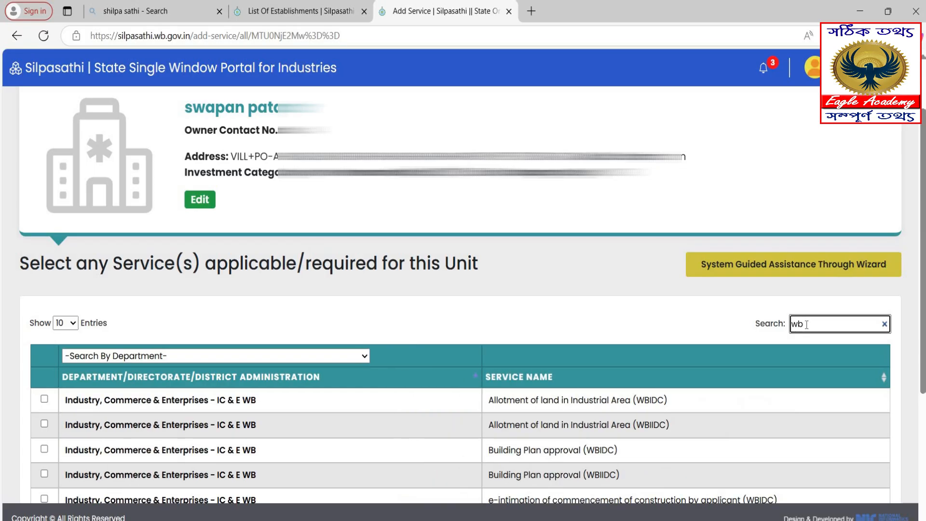
{"action": "key", "text": "BackSpace"}
{"action": "key", "text": "BackSpace"}
{"action": "type", "text": "t"}
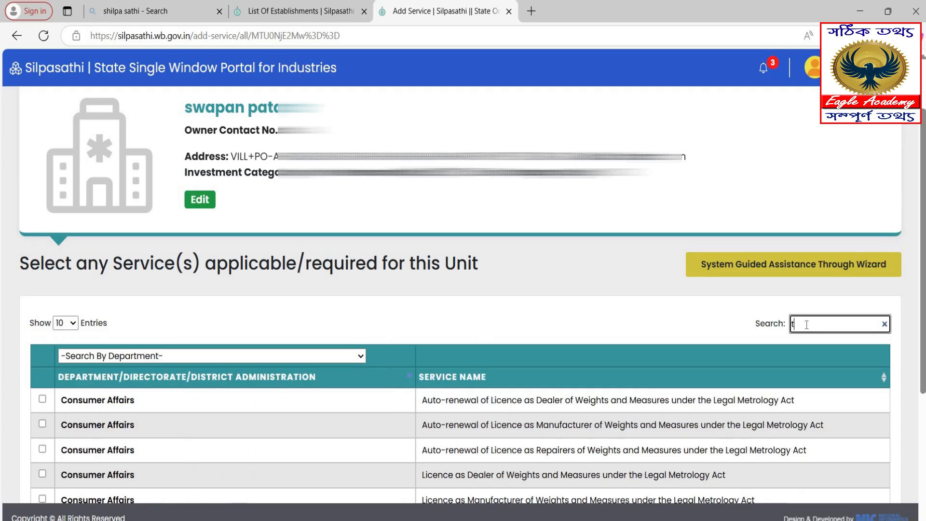
{"action": "type", "text": "rade"}
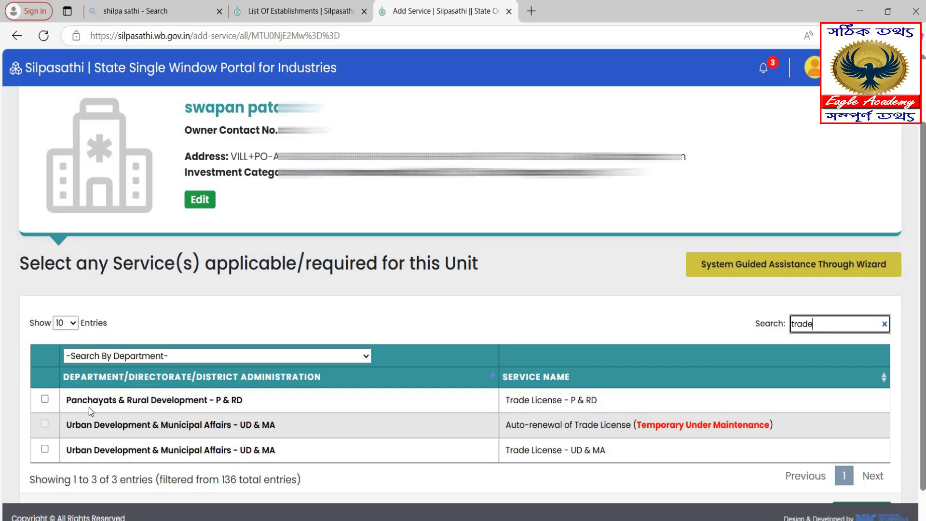
{"action": "left_click", "coordinate": [44, 400]}
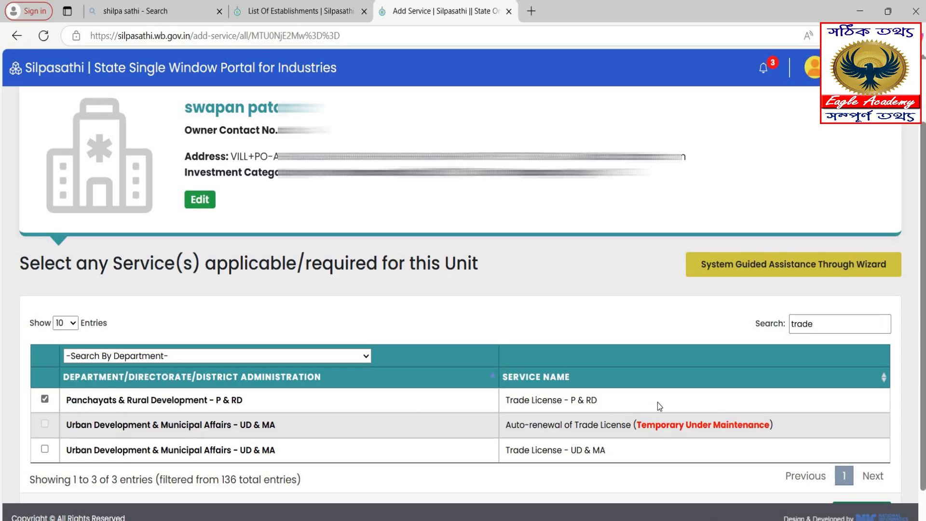
{"action": "scroll", "coordinate": [780, 365], "scroll_direction": "down", "scroll_amount": 1}
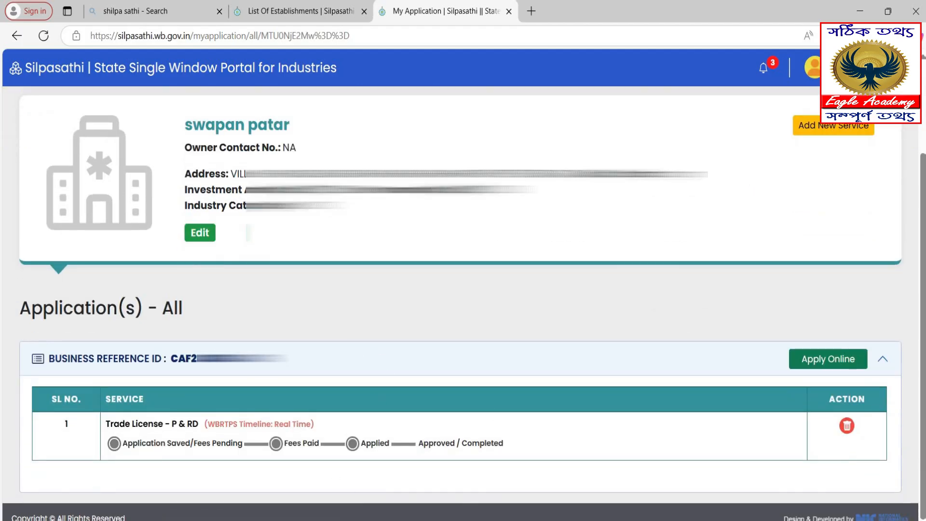
Start the online Trade License application via Apply Online in the Business Reference ID panel.
{"action": "left_click", "coordinate": [585, 519]}
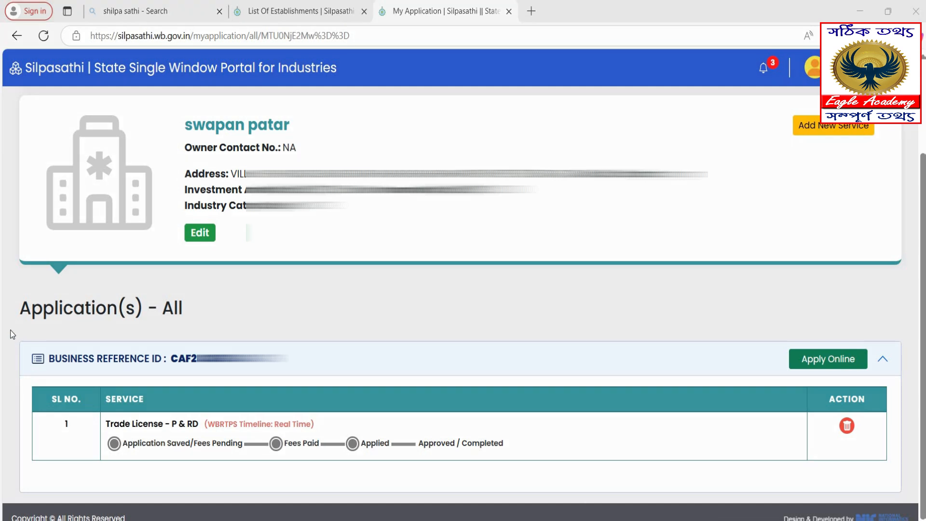
{"action": "left_click_drag", "start_coordinate": [560, 485], "coordinate": [904, 487]}
{"action": "mouse_move", "coordinate": [772, 339]}
{"action": "left_mouse_down"}
{"action": "mouse_move", "coordinate": [864, 375]}
{"action": "mouse_move", "coordinate": [888, 374]}
{"action": "left_mouse_up"}
{"action": "mouse_move", "coordinate": [818, 389]}
{"action": "left_mouse_down"}
{"action": "mouse_move", "coordinate": [850, 436]}
{"action": "mouse_move", "coordinate": [874, 448]}
{"action": "left_mouse_up"}
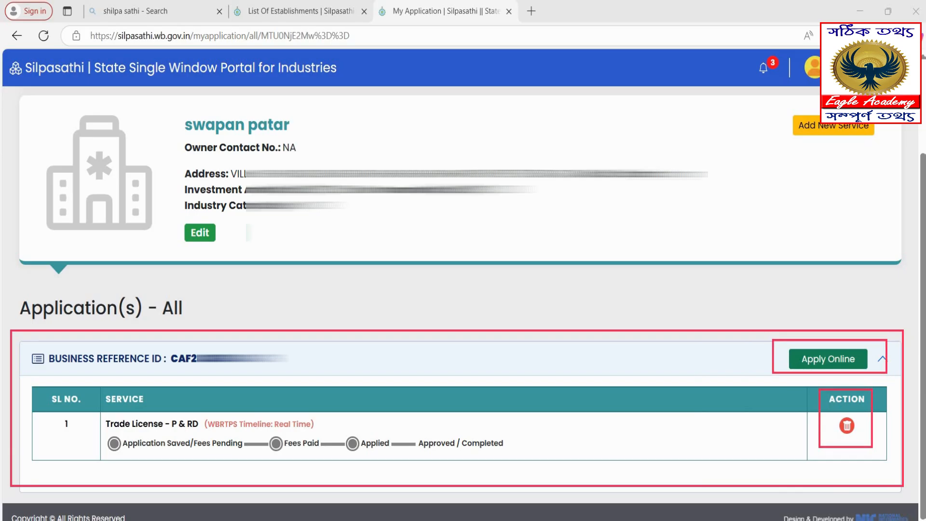
{"action": "key", "text": "Escape"}
{"action": "left_click", "coordinate": [807, 361]}
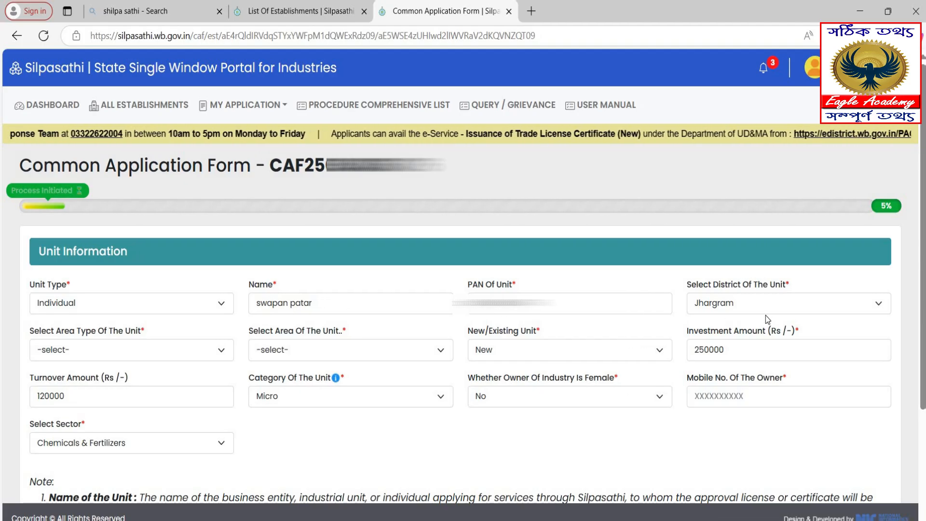
Save unit information with area type Block, area Jhargram, New unit, and the declaration accepted.
{"action": "left_click", "coordinate": [174, 351]}
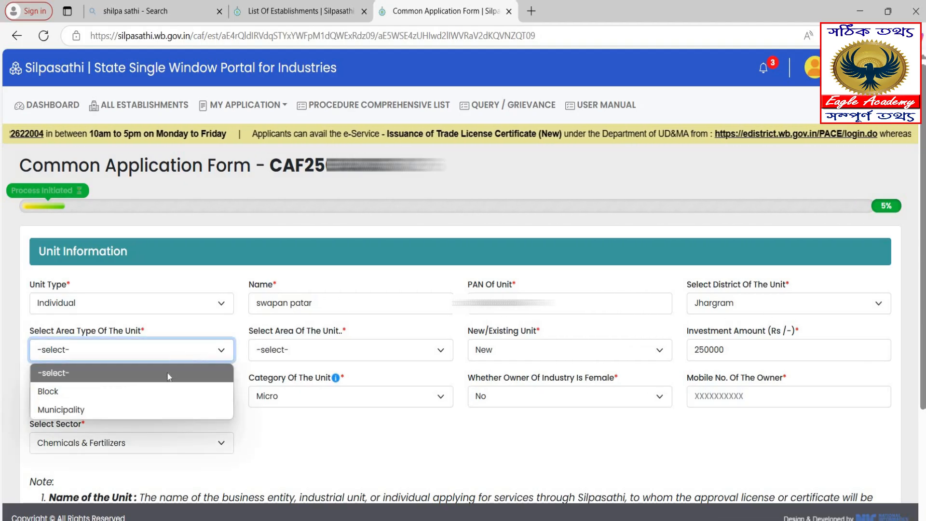
{"action": "left_click", "coordinate": [153, 388]}
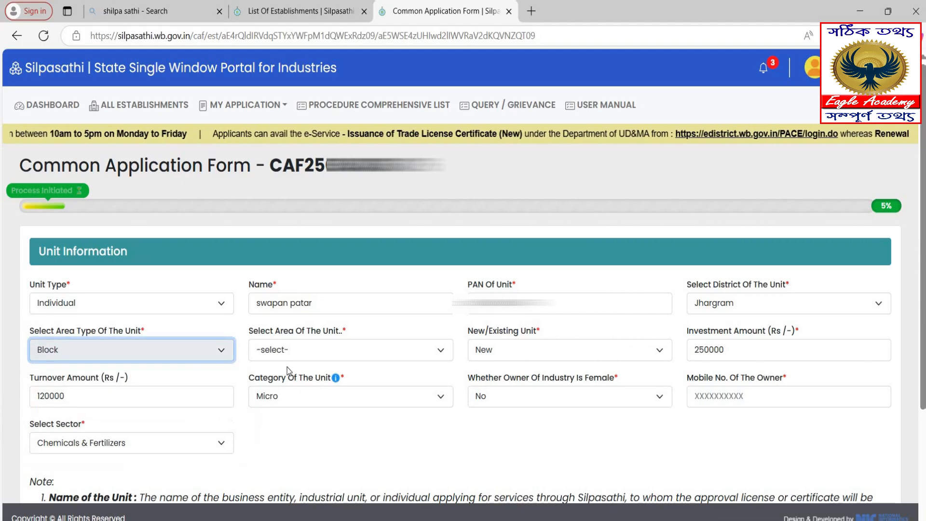
{"action": "left_click", "coordinate": [322, 350]}
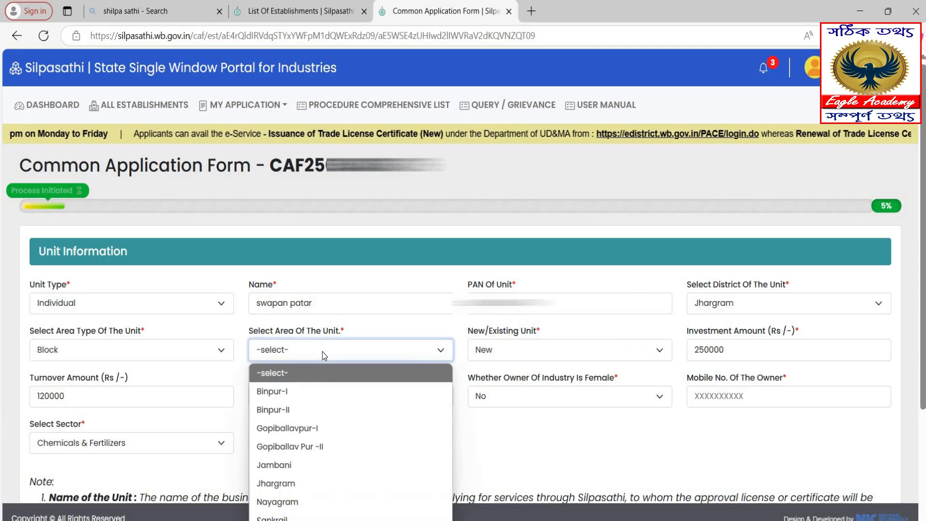
{"action": "left_click", "coordinate": [312, 483]}
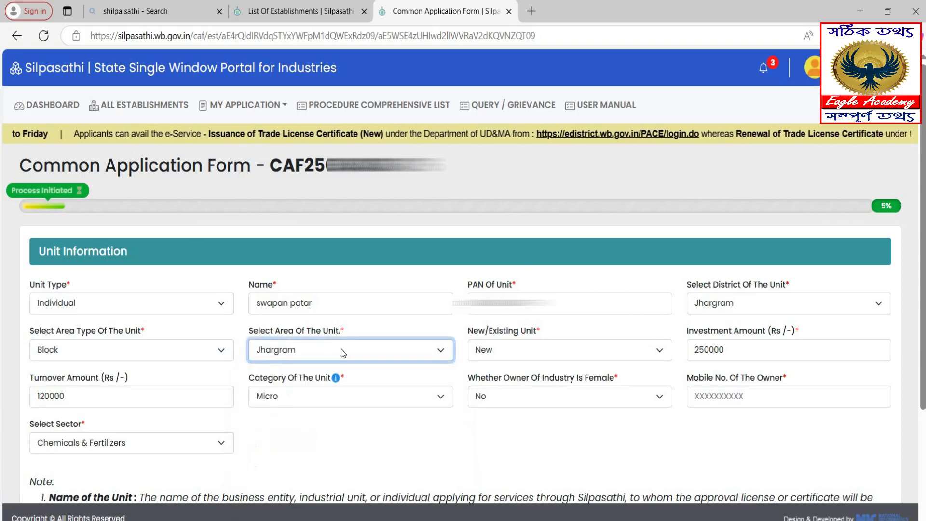
{"action": "left_click", "coordinate": [519, 354]}
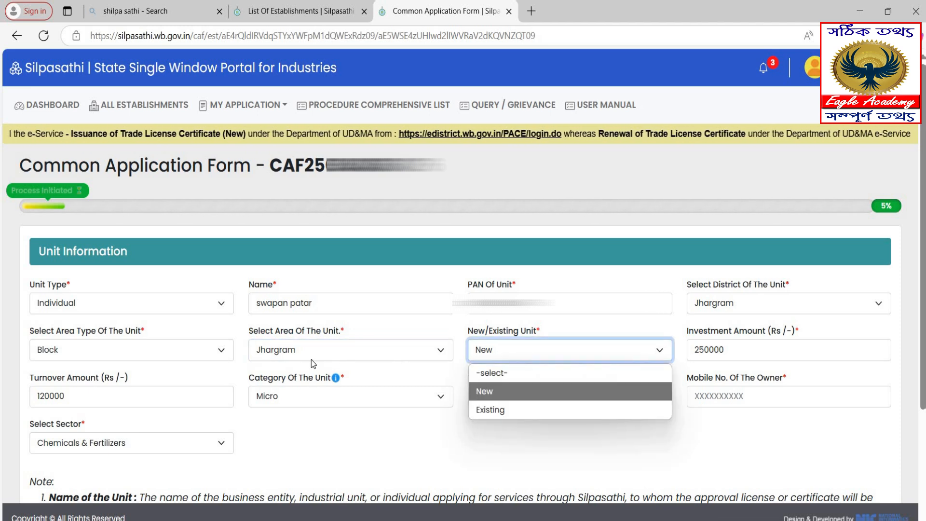
{"action": "left_click", "coordinate": [515, 400]}
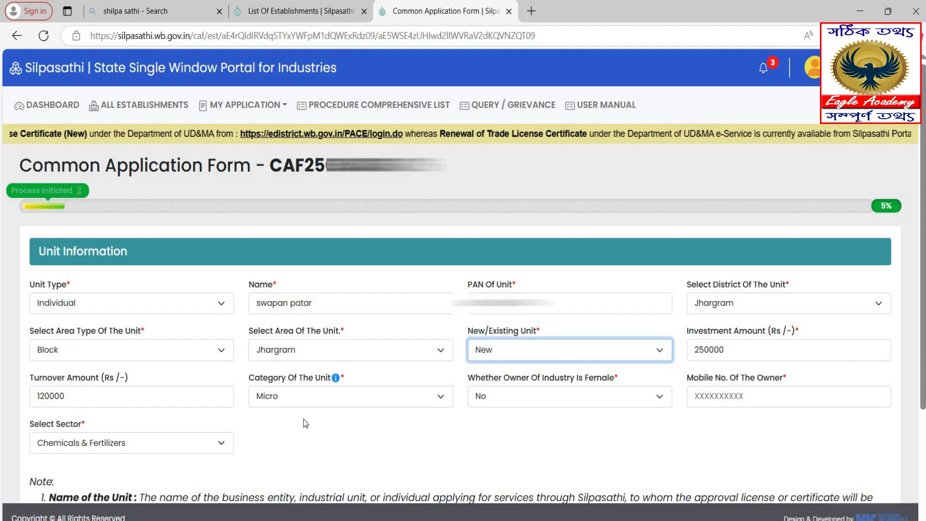
{"action": "scroll", "coordinate": [401, 444], "scroll_direction": "down", "scroll_amount": 3}
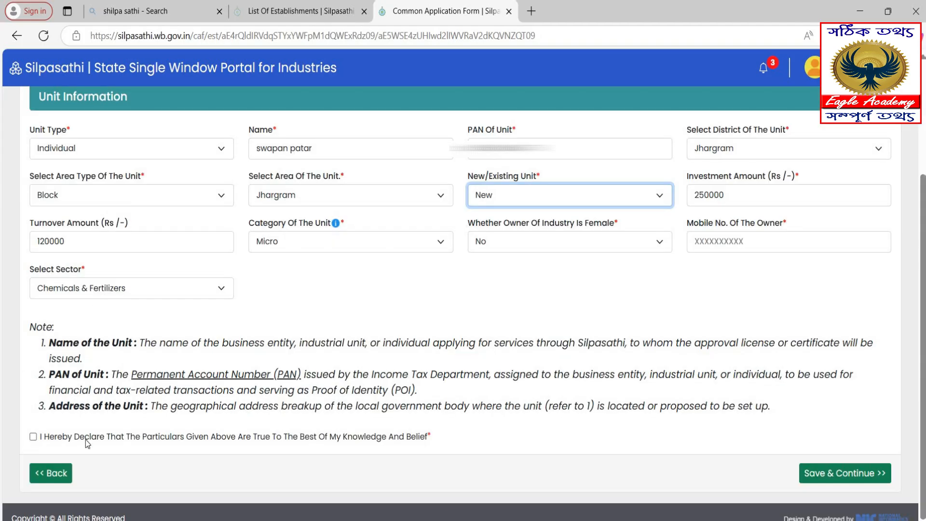
{"action": "left_click", "coordinate": [34, 437]}
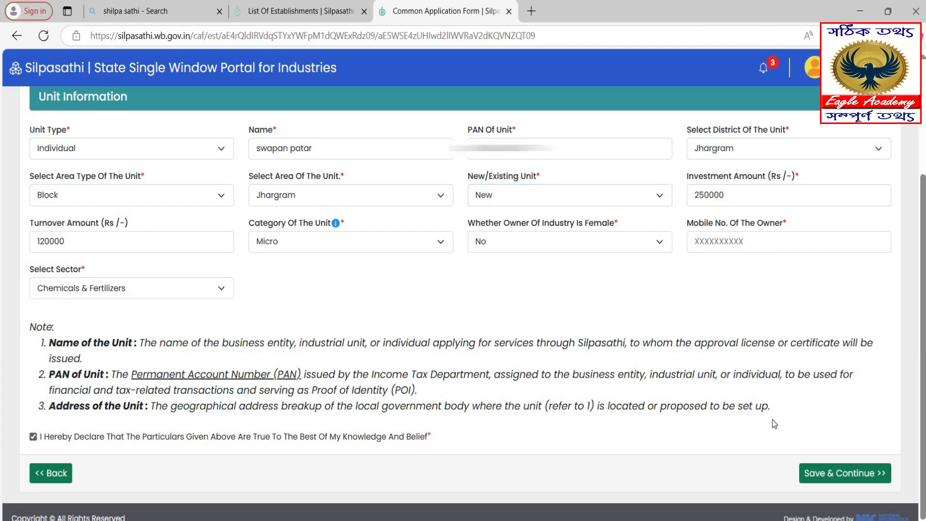
{"action": "left_click", "coordinate": [854, 477]}
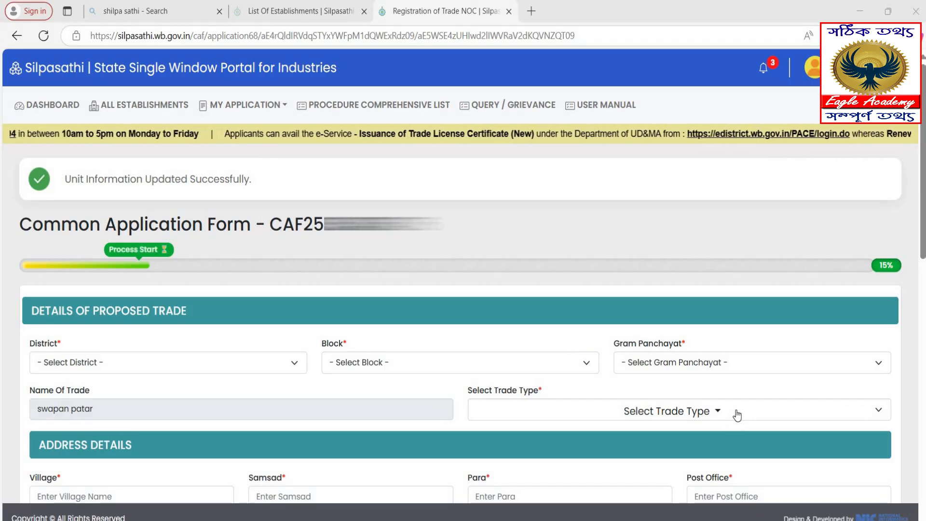
Set the trade location to district JHARGRAM, block JHARGRAM, gram panchayat AGUIBONI.
{"action": "scroll", "coordinate": [737, 415], "scroll_direction": "down", "scroll_amount": 4}
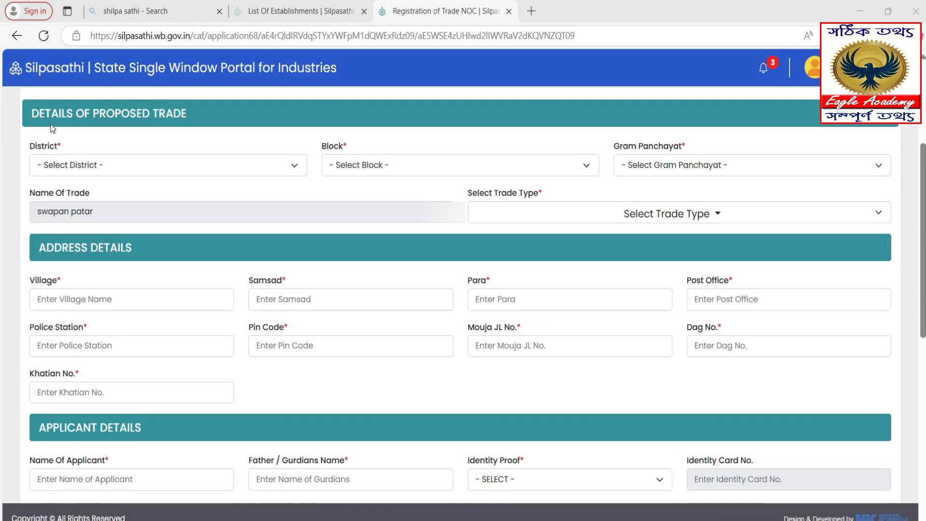
{"action": "left_click", "coordinate": [171, 170]}
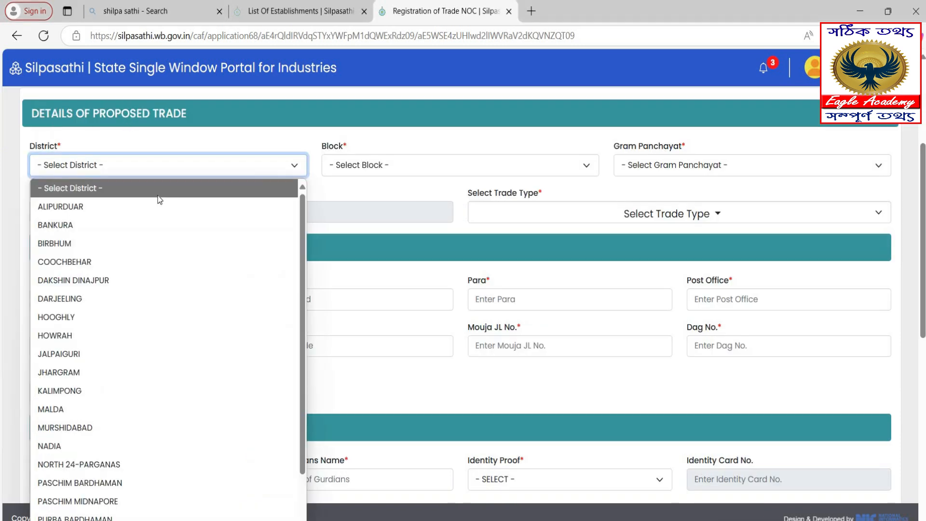
{"action": "left_click", "coordinate": [114, 373]}
{"action": "left_click", "coordinate": [367, 169]}
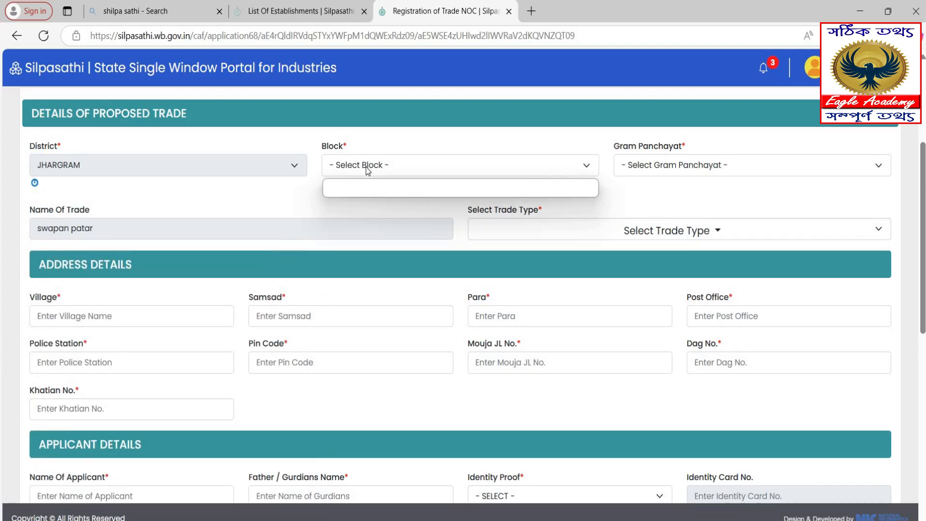
{"action": "left_click", "coordinate": [366, 166]}
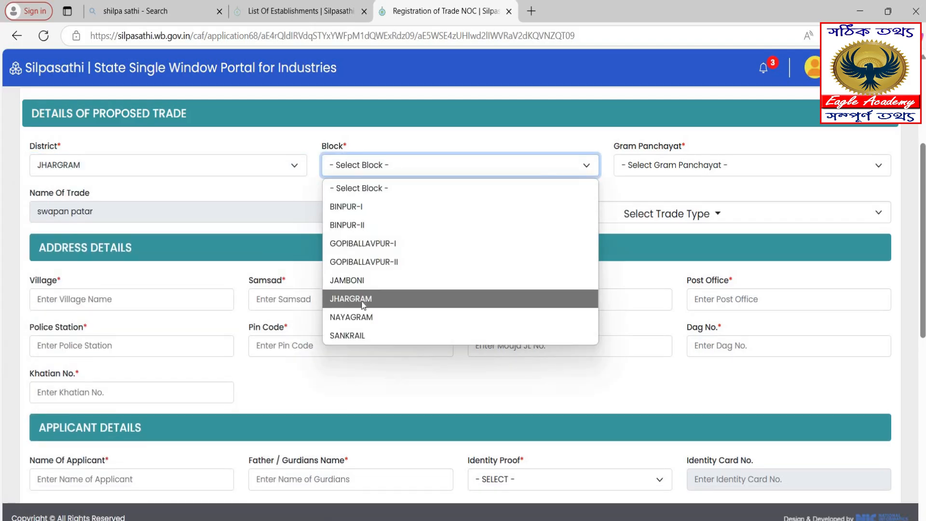
{"action": "left_click", "coordinate": [363, 299]}
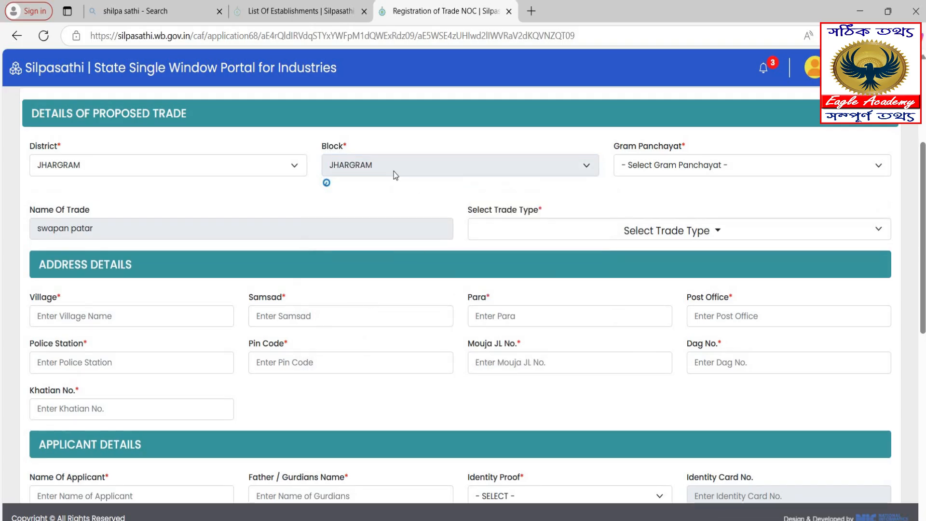
{"action": "left_click", "coordinate": [641, 163]}
{"action": "left_click", "coordinate": [649, 216]}
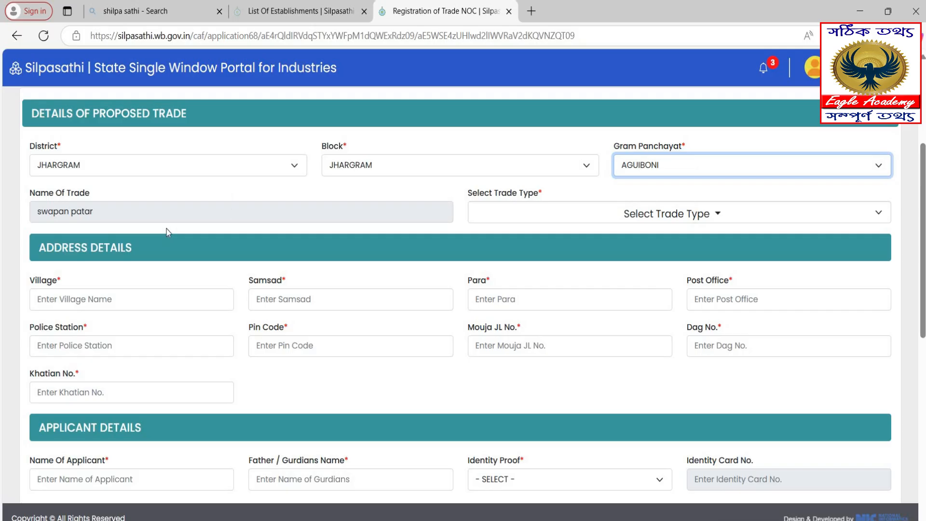
Tick PLUMBING in the trade type list and close the list.
{"action": "left_click", "coordinate": [602, 221]}
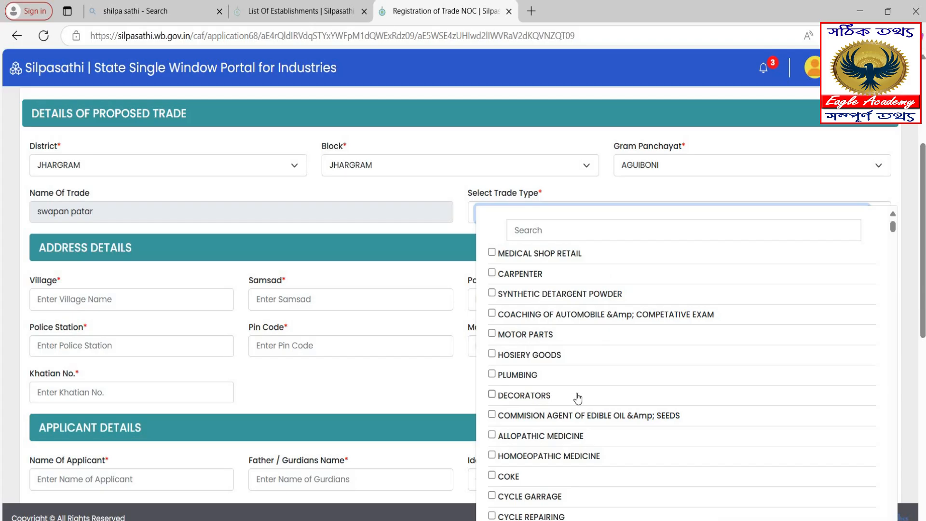
{"action": "scroll", "coordinate": [574, 391], "scroll_direction": "down", "scroll_amount": 3}
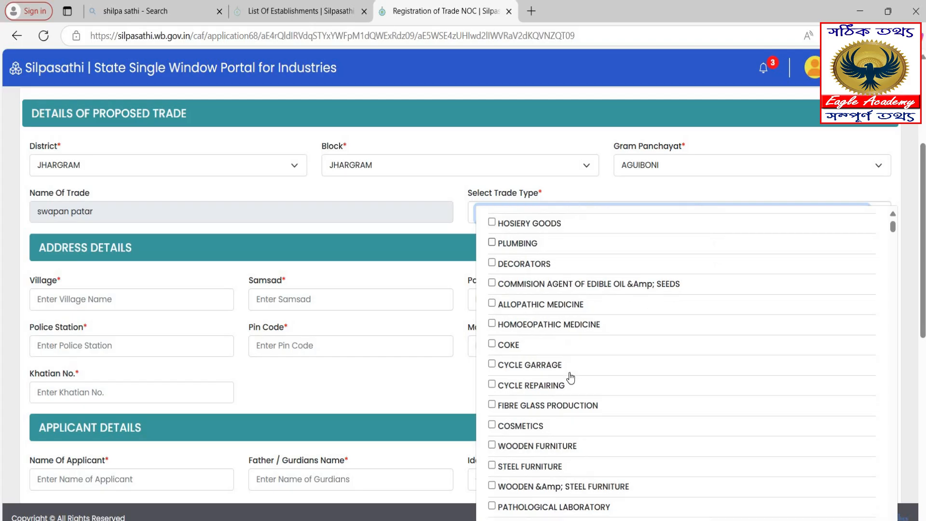
{"action": "scroll", "coordinate": [571, 378], "scroll_direction": "down", "scroll_amount": 1}
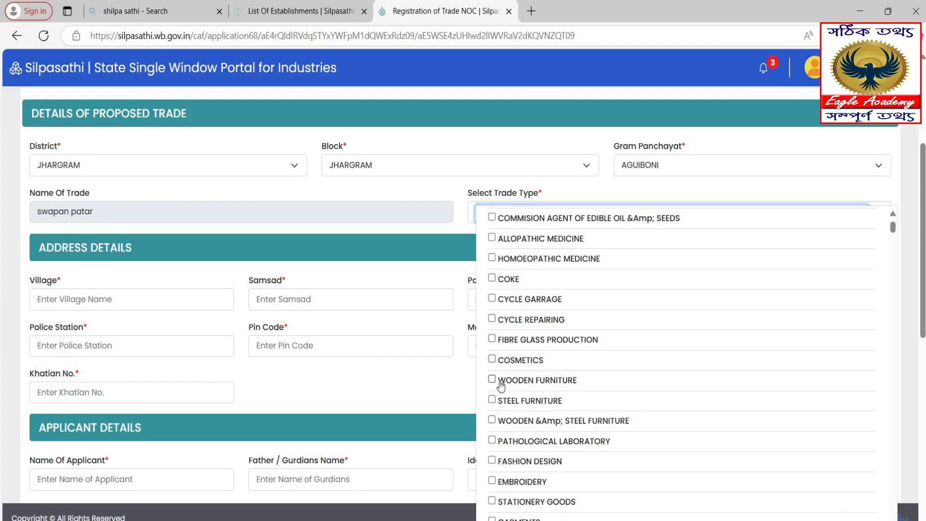
{"action": "scroll", "coordinate": [542, 385], "scroll_direction": "down", "scroll_amount": 3}
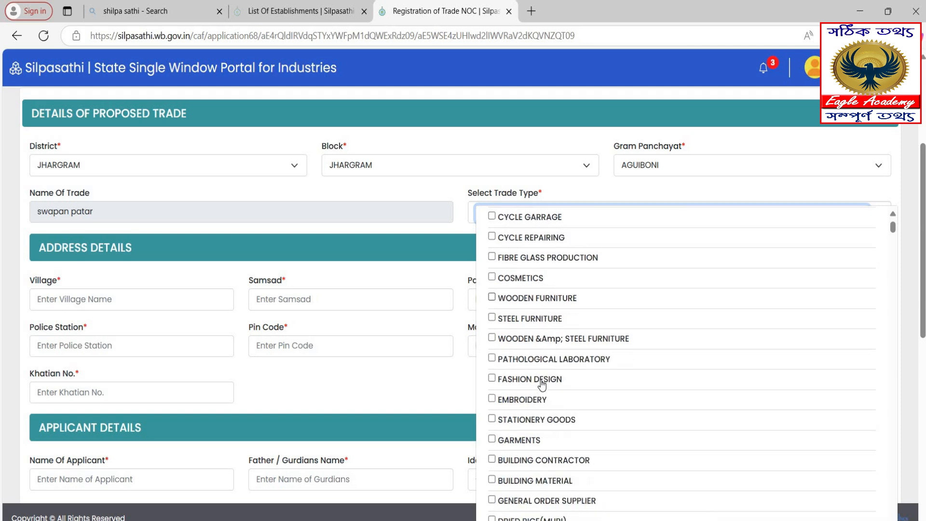
{"action": "scroll", "coordinate": [555, 439], "scroll_direction": "up", "scroll_amount": 5}
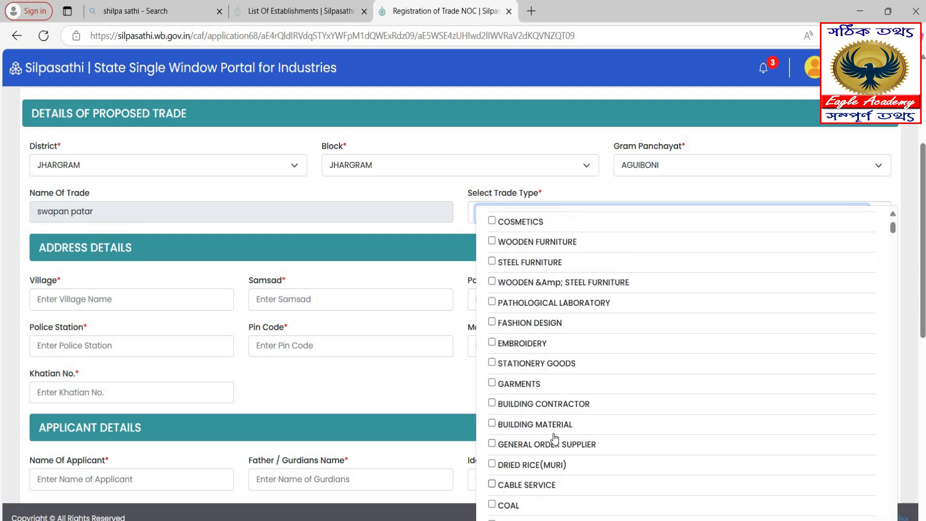
{"action": "left_click", "coordinate": [506, 246]}
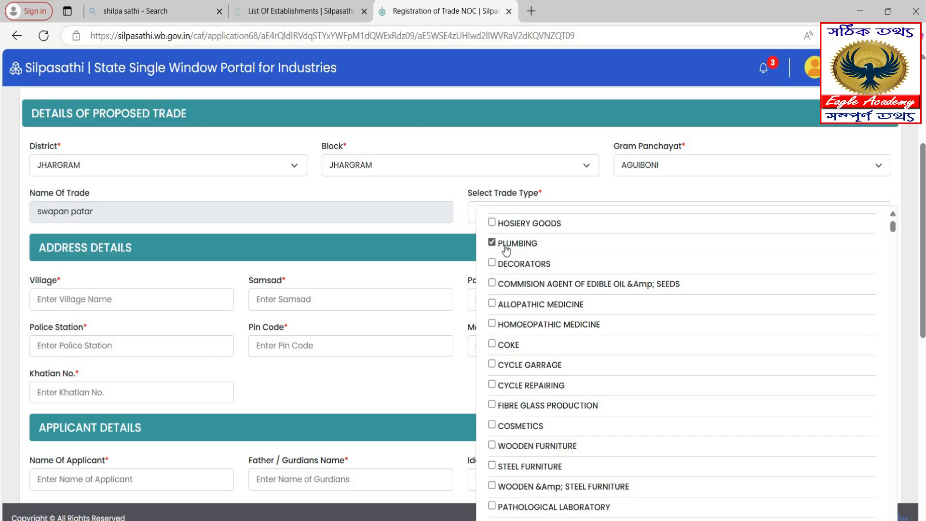
{"action": "left_click", "coordinate": [456, 188]}
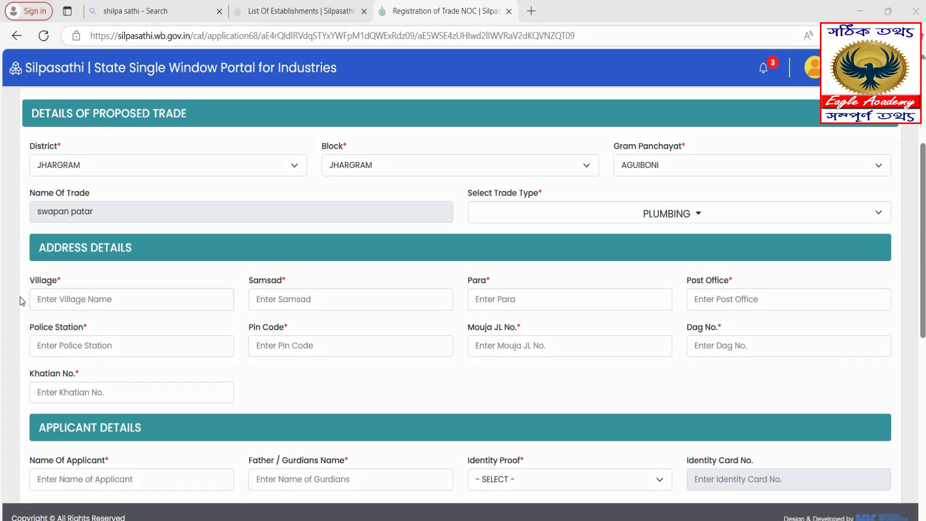
{"action": "left_click_drag", "start_coordinate": [22, 269], "coordinate": [230, 314]}
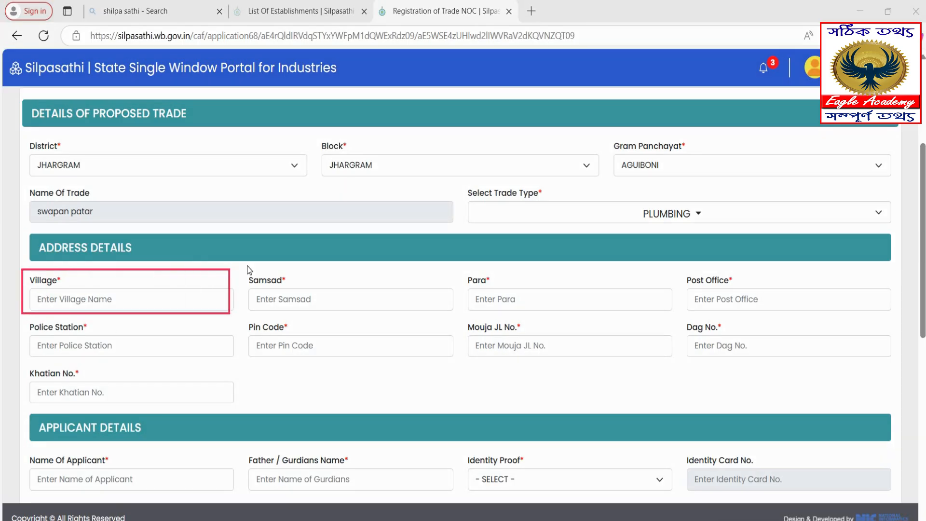
{"action": "left_click_drag", "start_coordinate": [240, 264], "coordinate": [447, 316]}
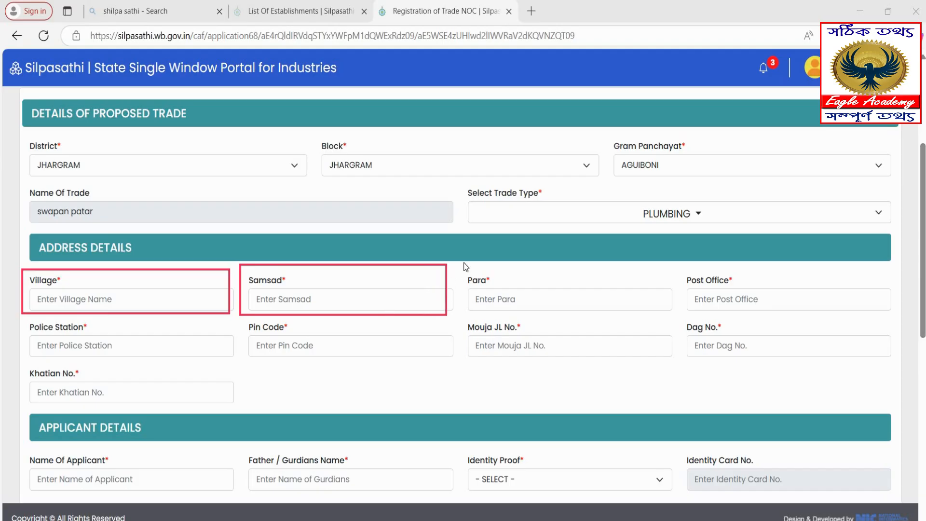
{"action": "left_click_drag", "start_coordinate": [497, 319], "coordinate": [675, 318]}
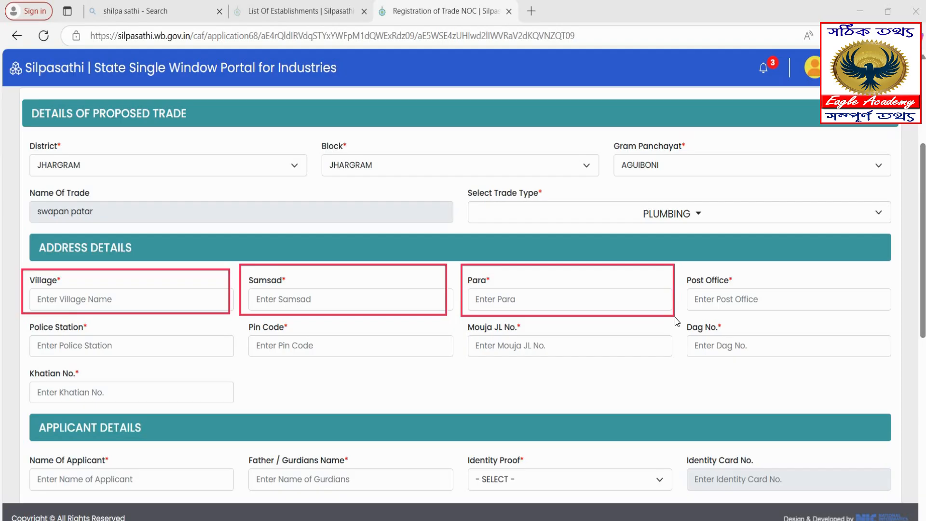
{"action": "left_click_drag", "start_coordinate": [743, 320], "coordinate": [846, 319]}
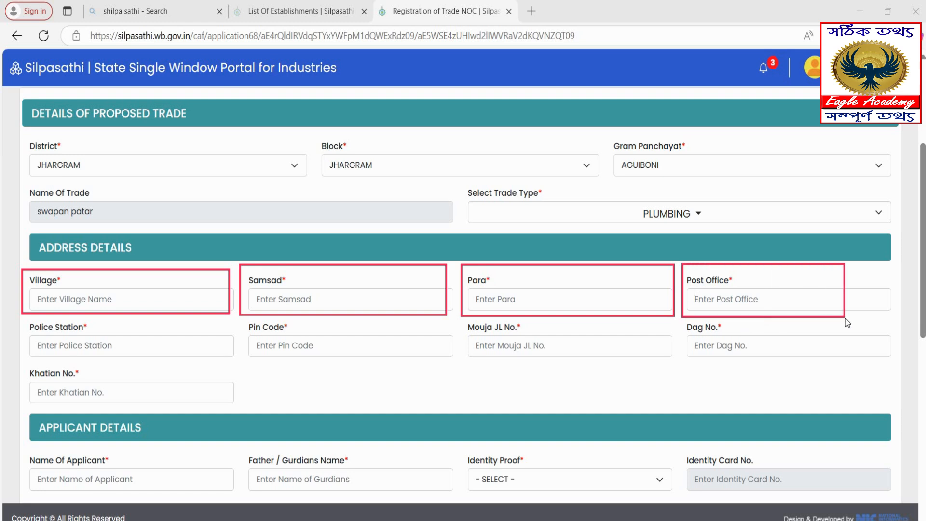
{"action": "left_click_drag", "start_coordinate": [25, 317], "coordinate": [186, 366]}
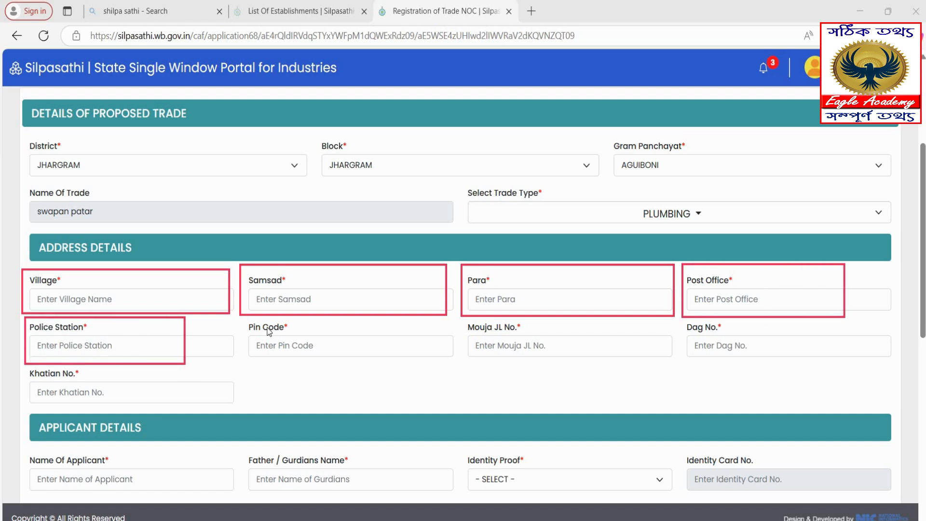
{"action": "left_click_drag", "start_coordinate": [243, 317], "coordinate": [388, 371]}
{"action": "mouse_move", "coordinate": [463, 318]}
{"action": "left_mouse_down"}
{"action": "mouse_move", "coordinate": [472, 340]}
{"action": "mouse_move", "coordinate": [580, 361]}
{"action": "mouse_move", "coordinate": [681, 364]}
{"action": "left_mouse_up"}
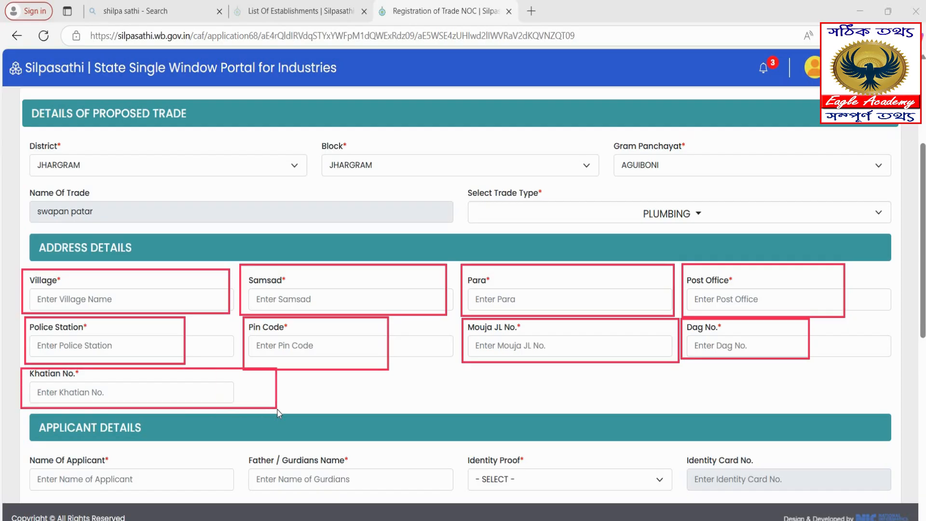
{"action": "scroll", "coordinate": [26, 376], "scroll_direction": "down", "scroll_amount": 7}
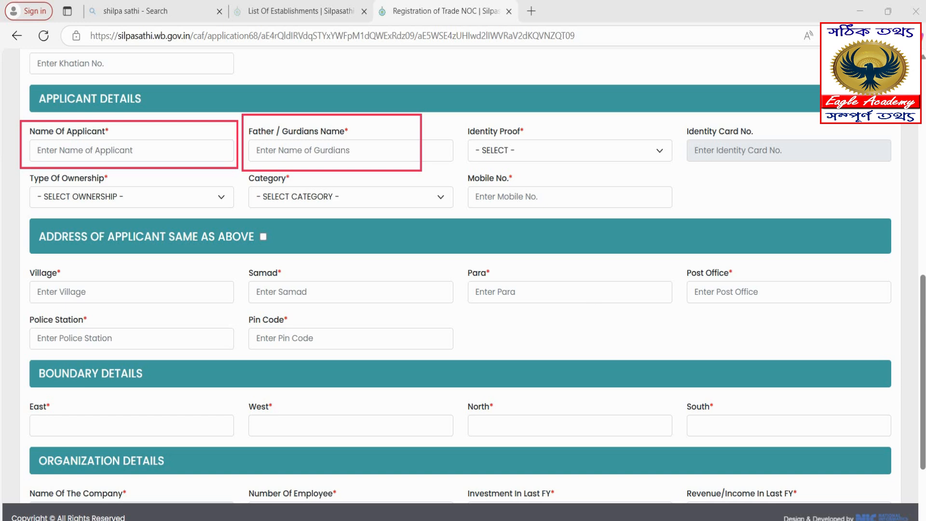
Choose AADHAR identity proof, PERSONAL ownership and GP CITIZEN category, and start the applicant's mobile number.
{"action": "left_click", "coordinate": [525, 154]}
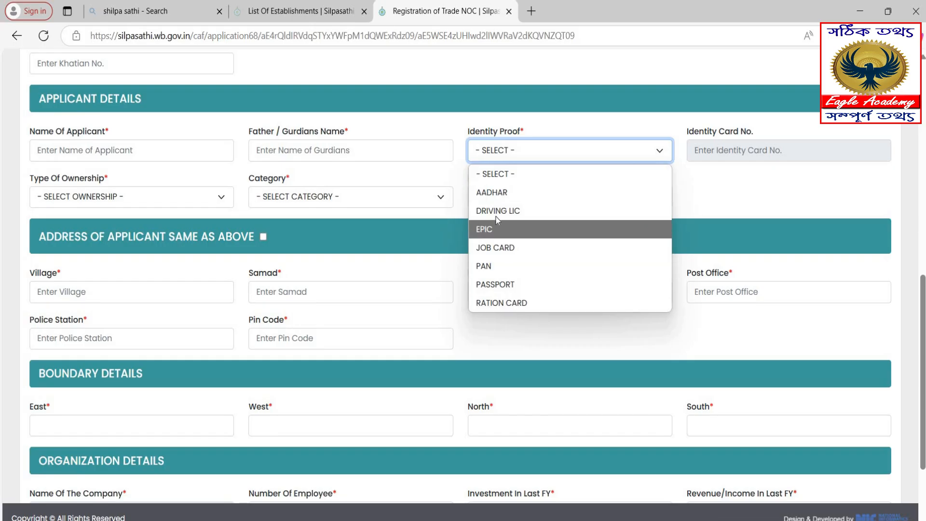
{"action": "left_click", "coordinate": [568, 192]}
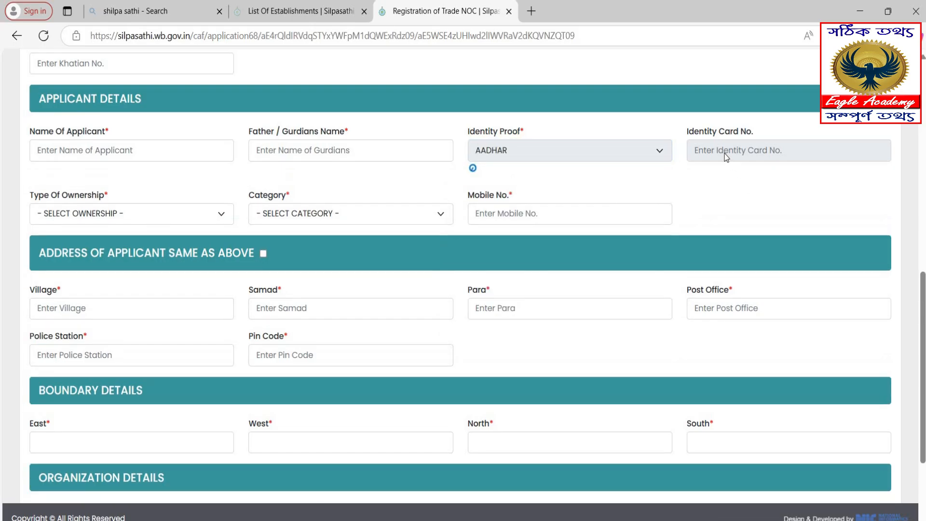
{"action": "left_click", "coordinate": [725, 151]}
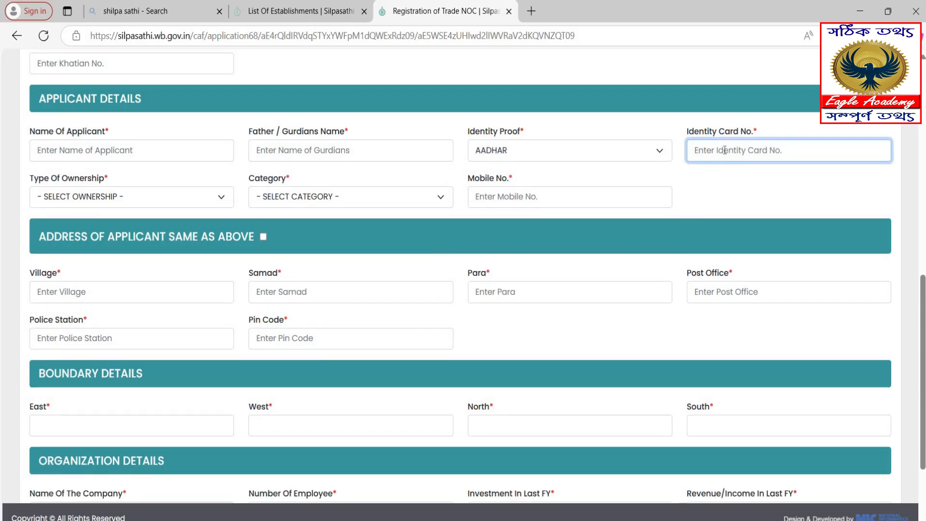
{"action": "left_click", "coordinate": [136, 198]}
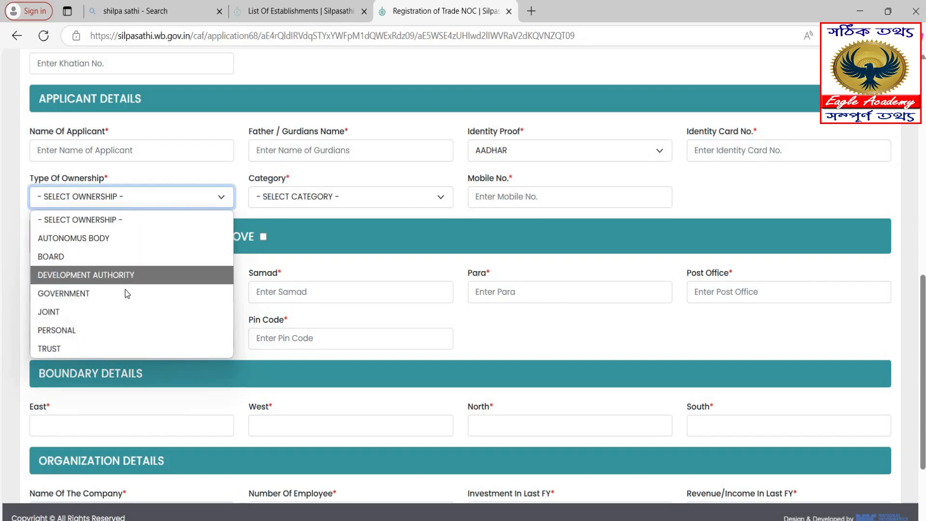
{"action": "left_click", "coordinate": [79, 329]}
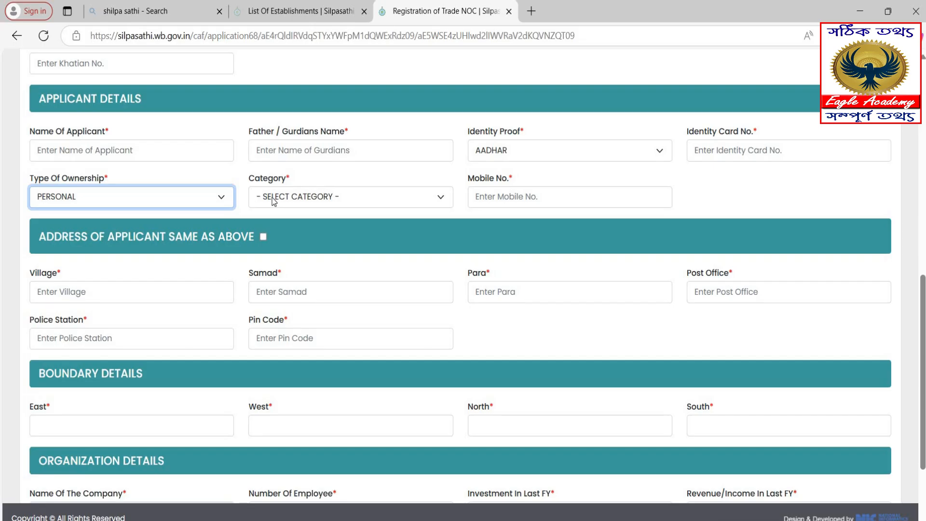
{"action": "left_click", "coordinate": [273, 199]}
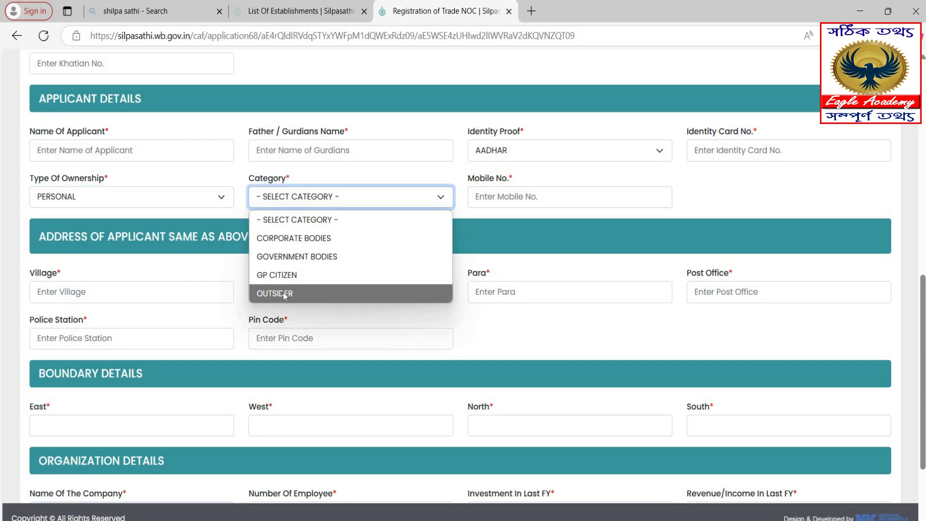
{"action": "left_click", "coordinate": [286, 274]}
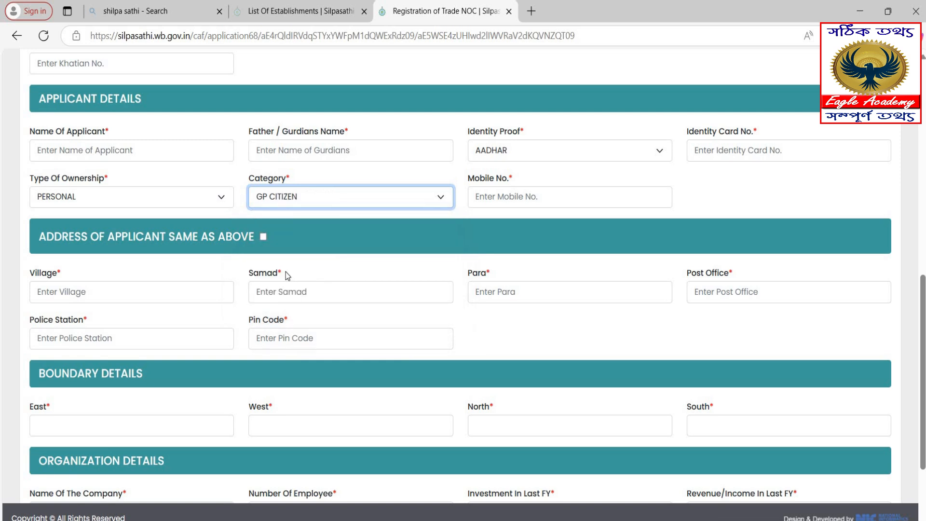
{"action": "left_click", "coordinate": [498, 199]}
{"action": "type", "text": "97"}
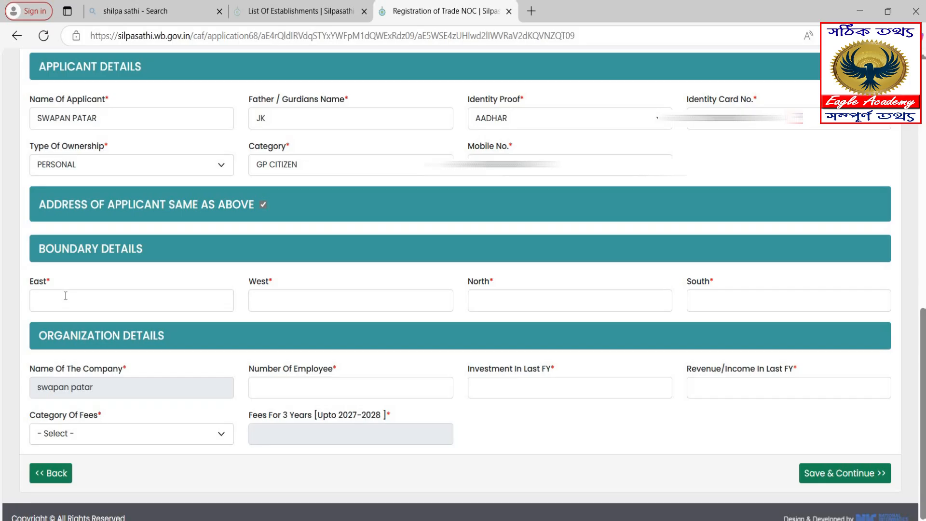
Enter boundaries East ROAD, West SHOP, North SHOP and South SCHOOL.
{"action": "left_click", "coordinate": [127, 303]}
{"action": "type", "text": "RO"}
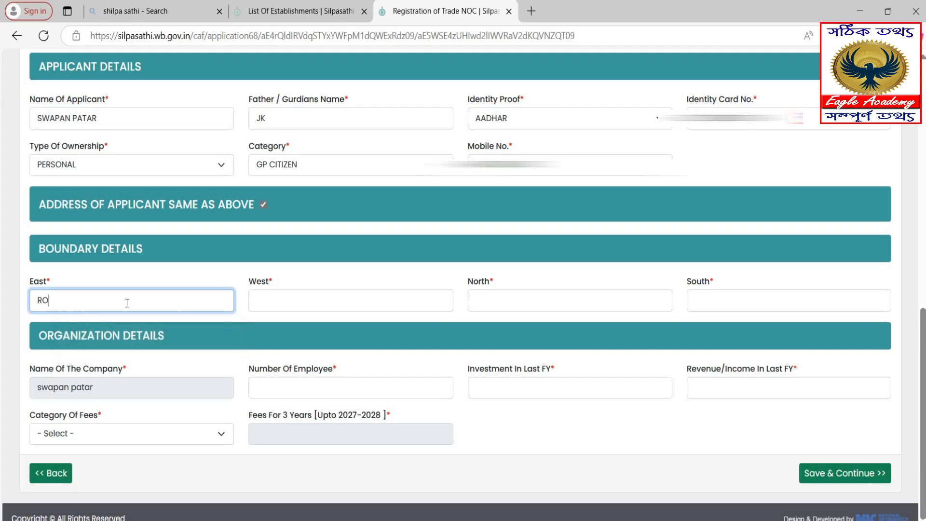
{"action": "type", "text": "AD"}
{"action": "key", "text": "Tab"}
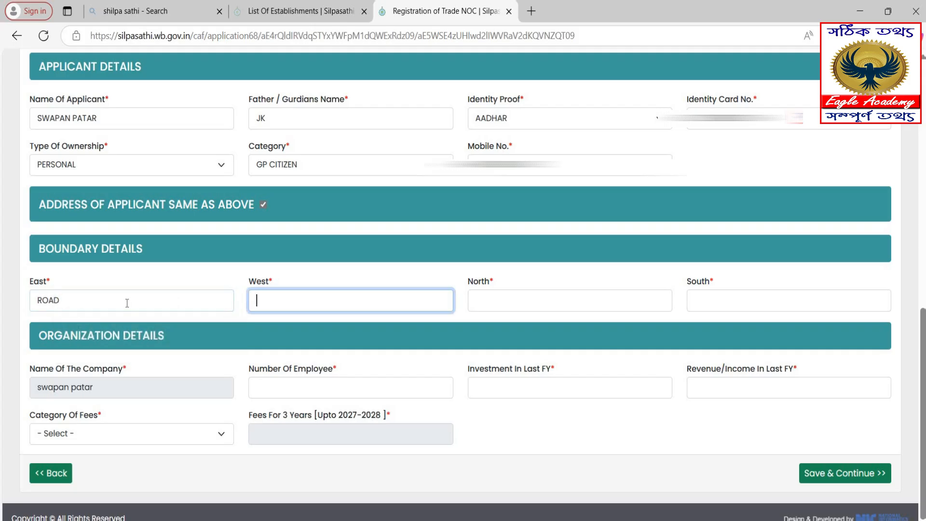
{"action": "type", "text": "SHOP"}
{"action": "key", "text": "Tab"}
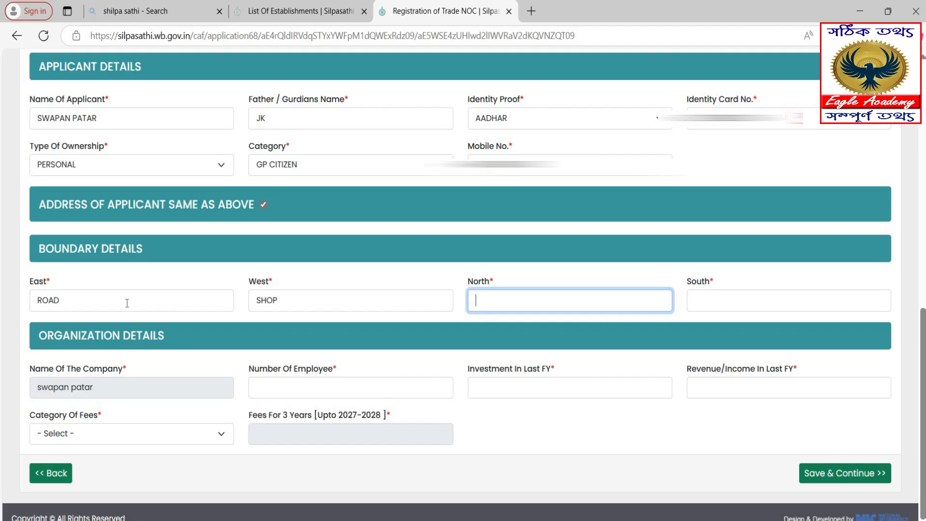
{"action": "type", "text": "SHOP"}
{"action": "key", "text": "Tab"}
{"action": "type", "text": "SCHOOL"}
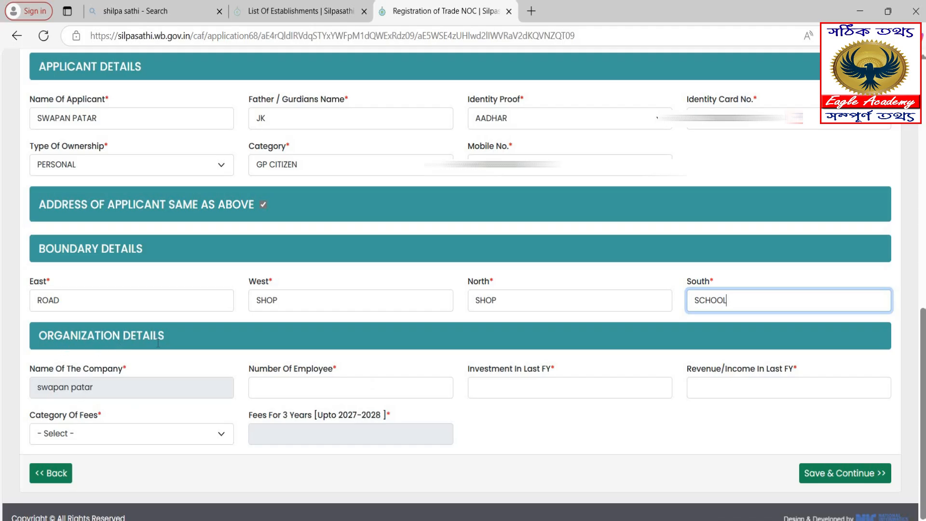
{"action": "left_click", "coordinate": [289, 389]}
Enter 2 employees, last-FY investment 256000 and last-FY revenue 120000.
{"action": "type", "text": "2"}
{"action": "key", "text": "Tab"}
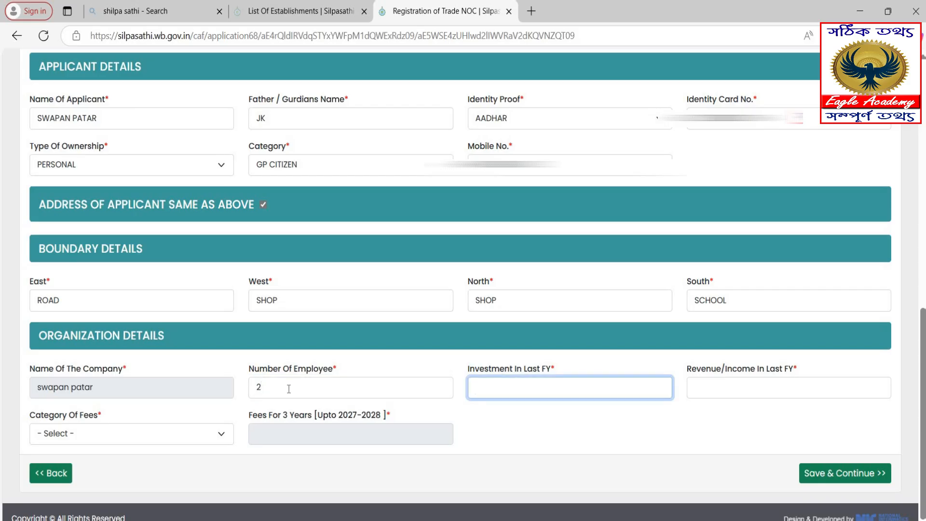
{"action": "type", "text": "256000"}
{"action": "key", "text": "Tab"}
{"action": "type", "text": "120000"}
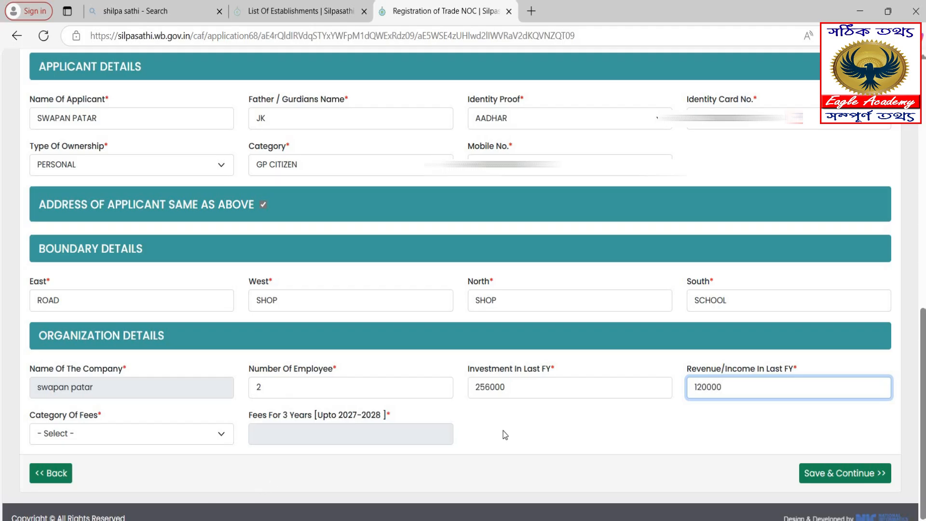
{"action": "left_click", "coordinate": [698, 434]}
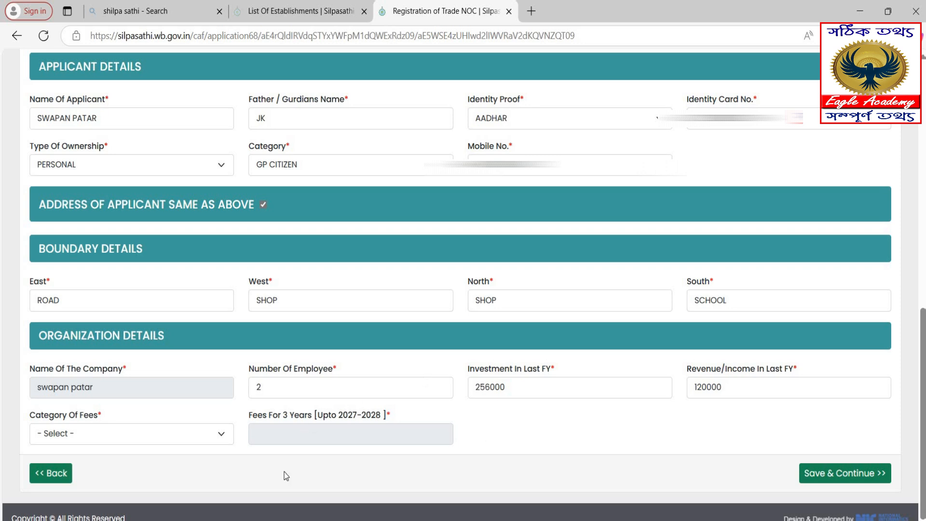
Set the fee category to capital investment Rs. 25,000 to under Rs. 5,00,000 (fees 750) and save.
{"action": "left_click", "coordinate": [118, 433]}
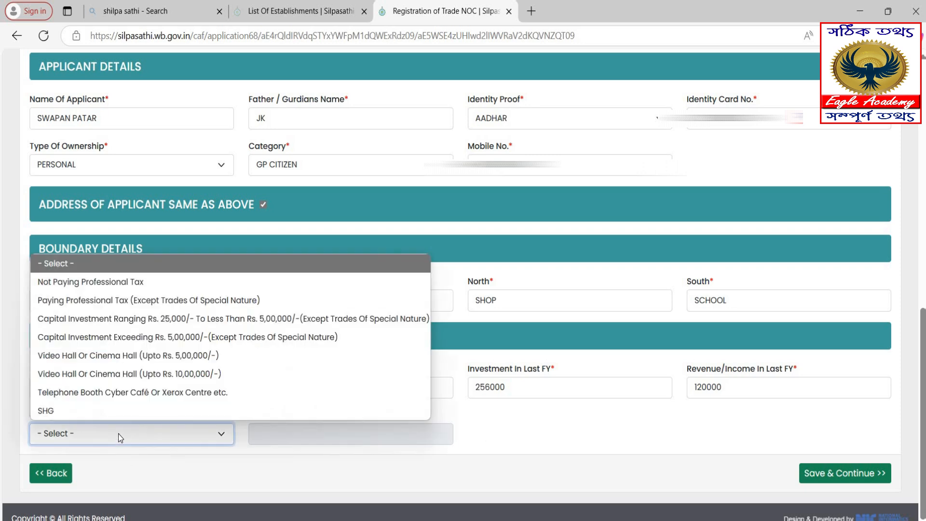
{"action": "left_click", "coordinate": [531, 422]}
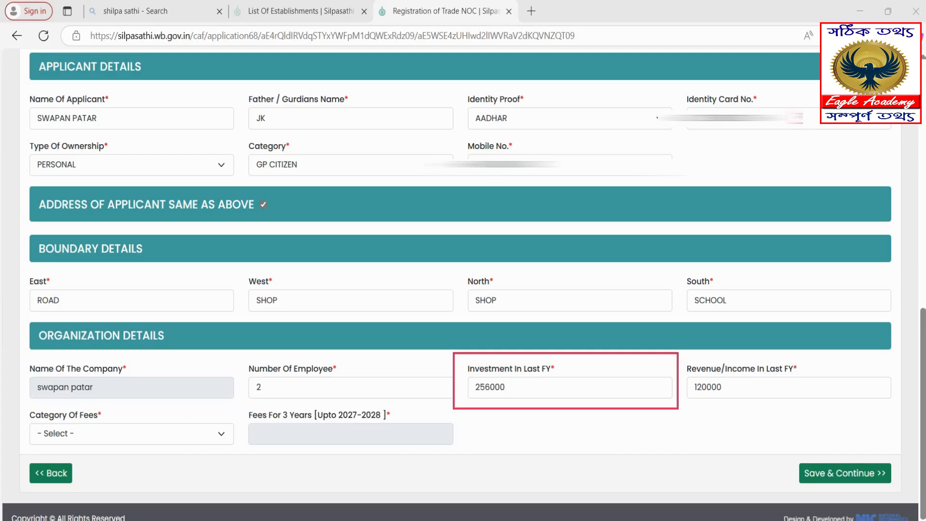
{"action": "left_click", "coordinate": [153, 434]}
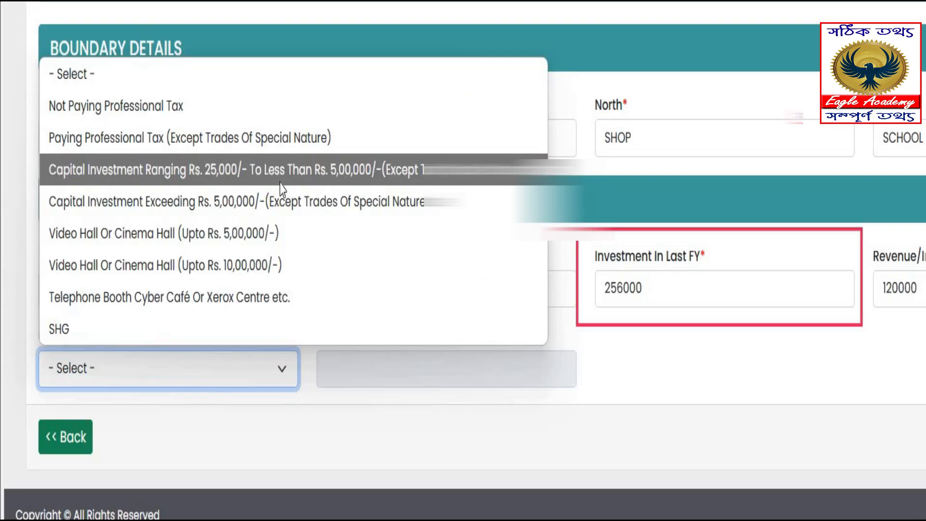
{"action": "left_click", "coordinate": [336, 181]}
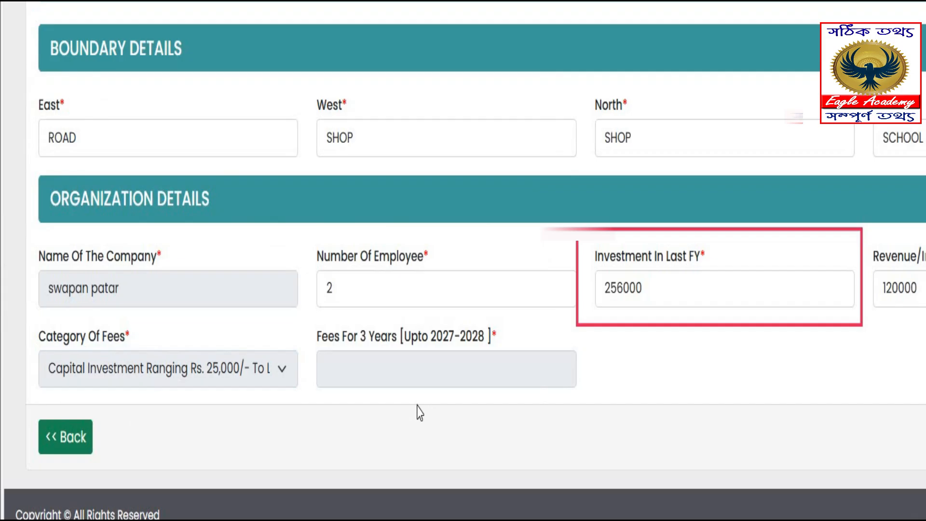
{"action": "left_click", "coordinate": [289, 372]}
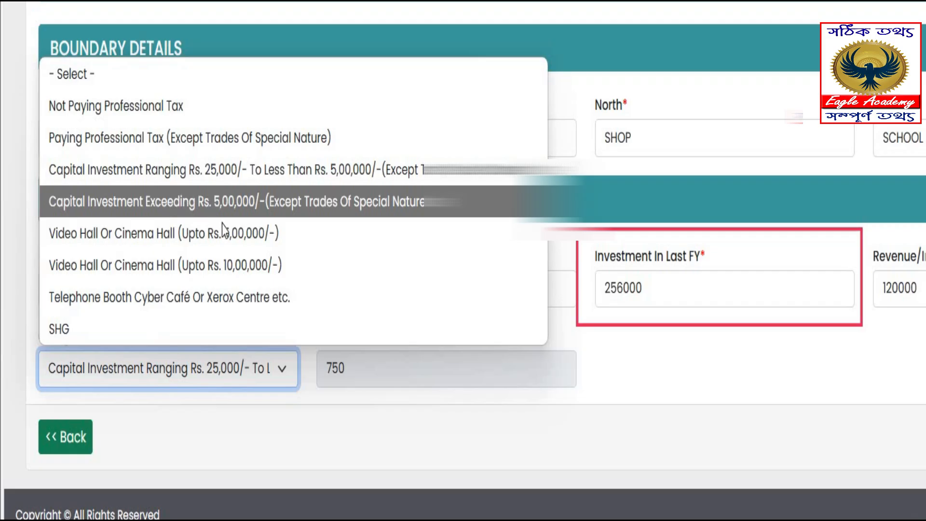
{"action": "left_click", "coordinate": [233, 203]}
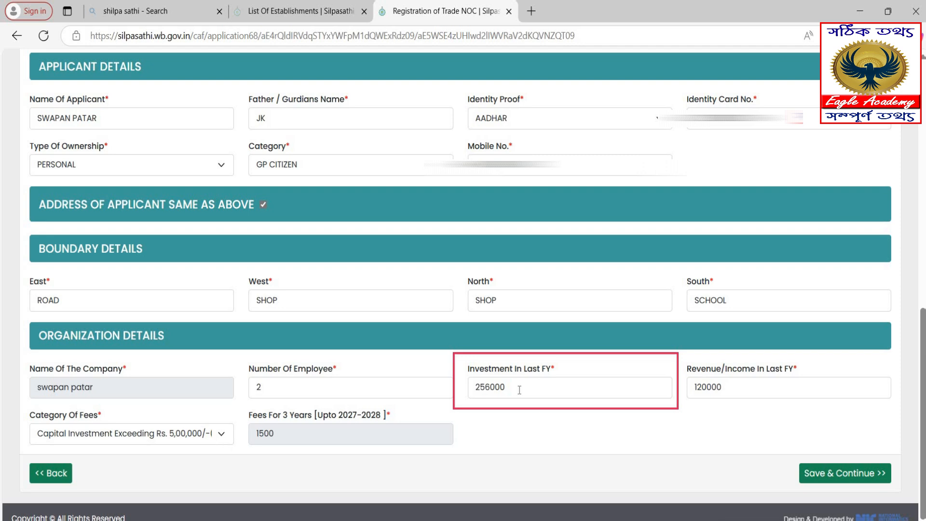
{"action": "left_click", "coordinate": [218, 433]}
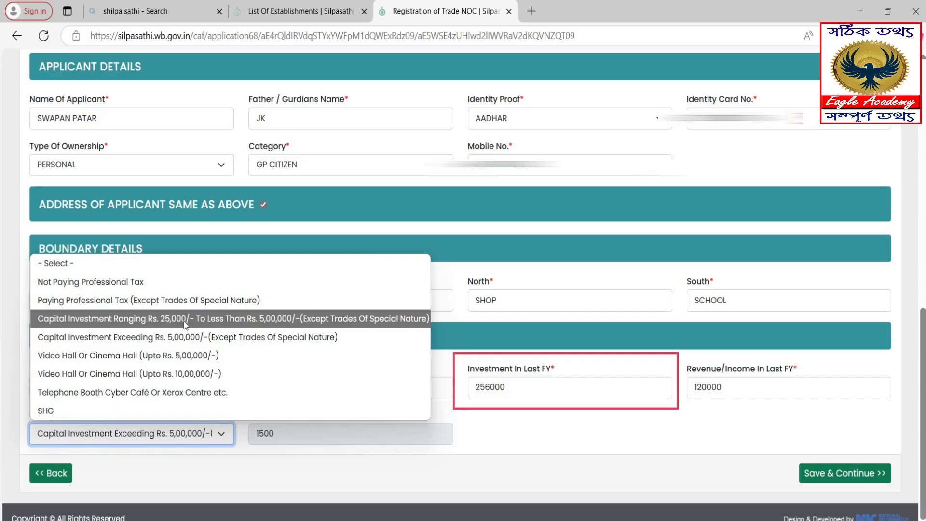
{"action": "left_click", "coordinate": [282, 319]}
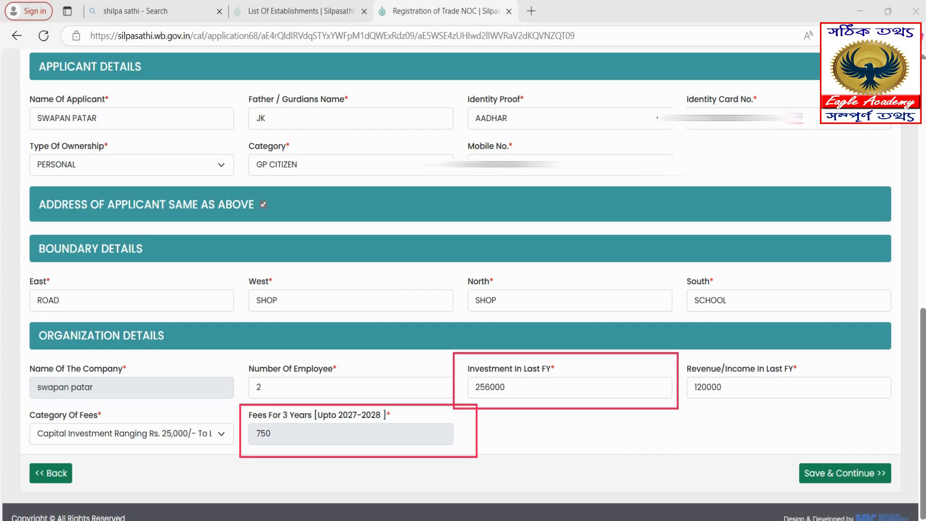
{"action": "left_click", "coordinate": [830, 474]}
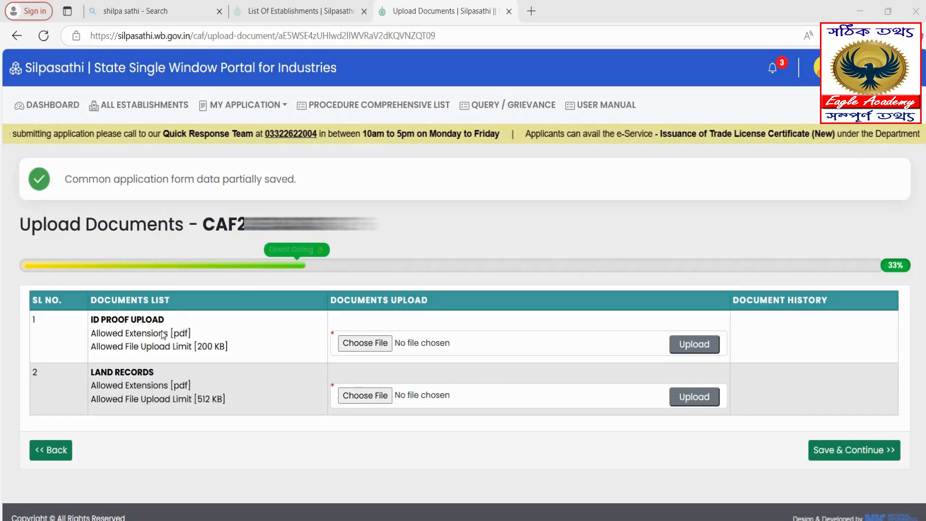
Highlight the ID proof and land records file choosers, their Upload buttons, and Save & Continue.
{"action": "mouse_move", "coordinate": [73, 284]}
{"action": "left_mouse_down"}
{"action": "mouse_move", "coordinate": [104, 350]}
{"action": "mouse_move", "coordinate": [166, 360]}
{"action": "mouse_move", "coordinate": [207, 434]}
{"action": "mouse_move", "coordinate": [259, 431]}
{"action": "left_mouse_up"}
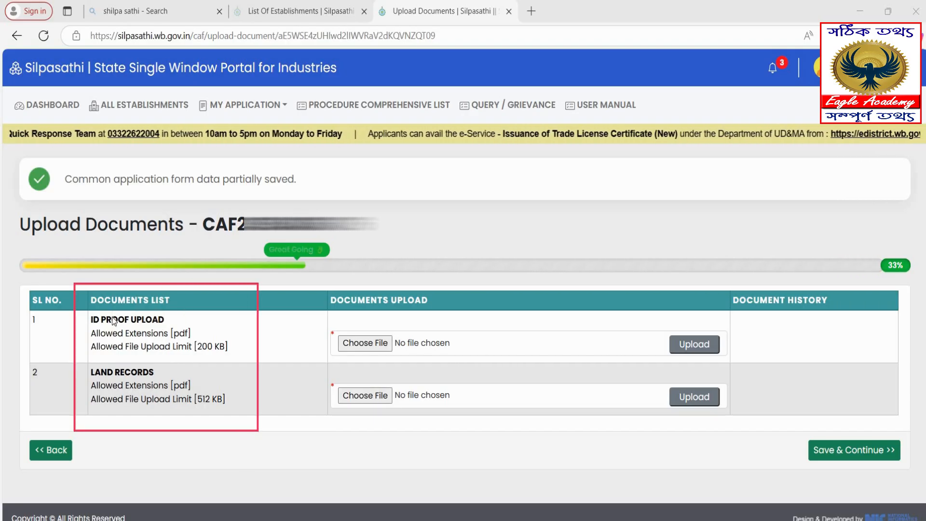
{"action": "left_click", "coordinate": [82, 306]}
{"action": "left_click_drag", "start_coordinate": [94, 348], "coordinate": [242, 360]}
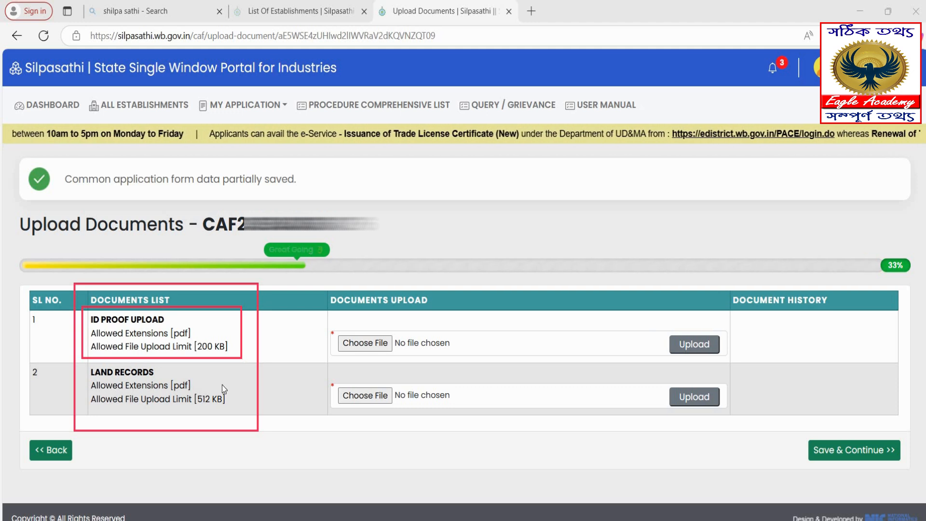
{"action": "mouse_move", "coordinate": [79, 358]}
{"action": "left_mouse_down"}
{"action": "mouse_move", "coordinate": [131, 406]}
{"action": "mouse_move", "coordinate": [238, 418]}
{"action": "left_mouse_up"}
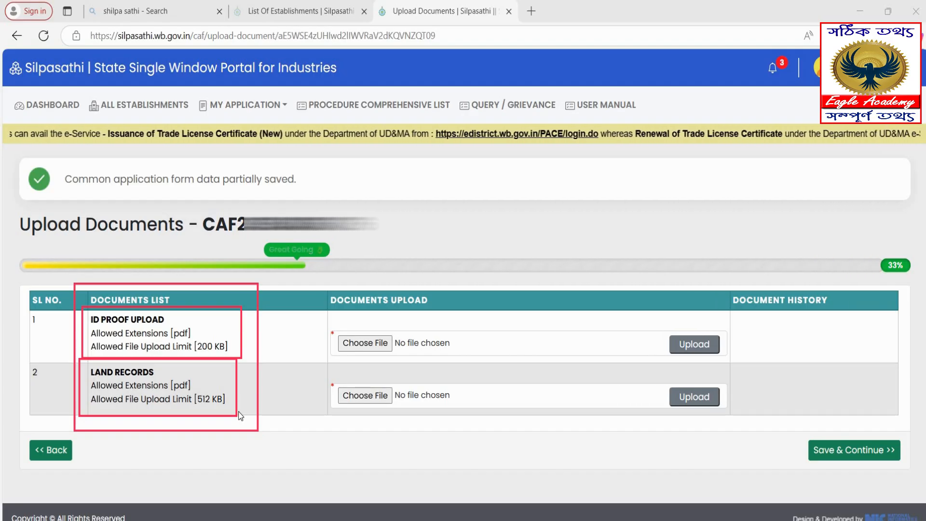
{"action": "left_click_drag", "start_coordinate": [328, 324], "coordinate": [421, 366]}
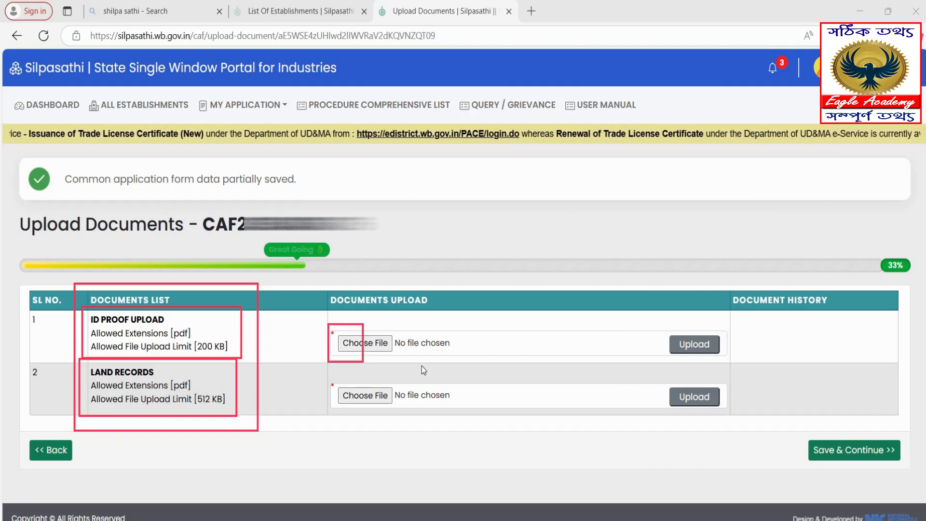
{"action": "left_click_drag", "start_coordinate": [326, 373], "coordinate": [414, 420]}
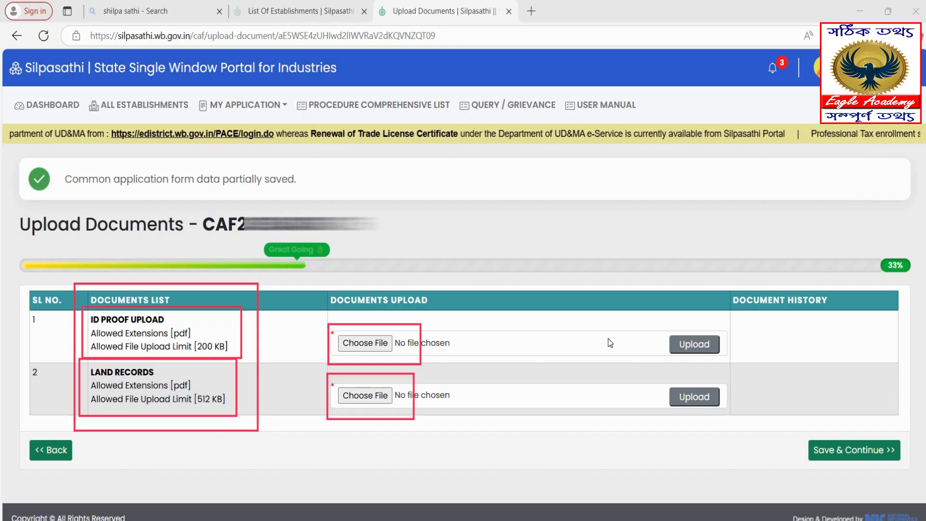
{"action": "left_click_drag", "start_coordinate": [647, 322], "coordinate": [755, 359]}
{"action": "left_click_drag", "start_coordinate": [652, 369], "coordinate": [727, 413]}
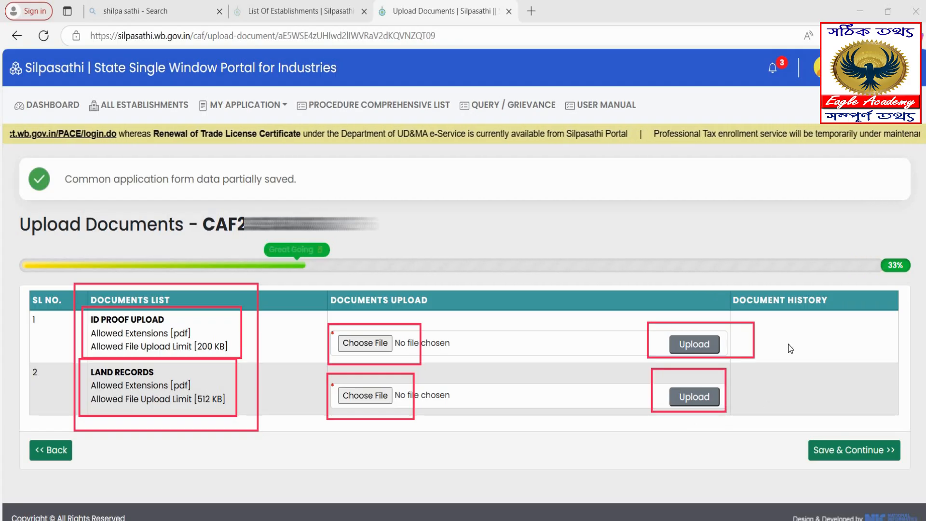
{"action": "mouse_move", "coordinate": [794, 429]}
{"action": "left_mouse_down"}
{"action": "mouse_move", "coordinate": [826, 471]}
{"action": "mouse_move", "coordinate": [907, 468]}
{"action": "left_mouse_up"}
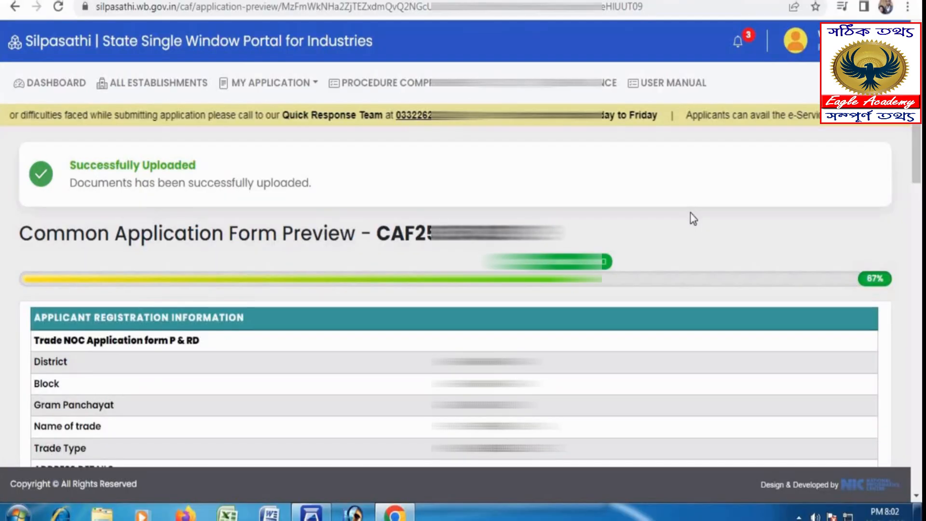
Scroll through the Common Application Form Preview down to the fee category and fee rows.
{"action": "mouse_move", "coordinate": [9, 127]}
{"action": "left_mouse_down"}
{"action": "mouse_move", "coordinate": [151, 200]}
{"action": "mouse_move", "coordinate": [291, 211]}
{"action": "left_mouse_up"}
{"action": "scroll", "coordinate": [693, 219], "scroll_direction": "down", "scroll_amount": 3}
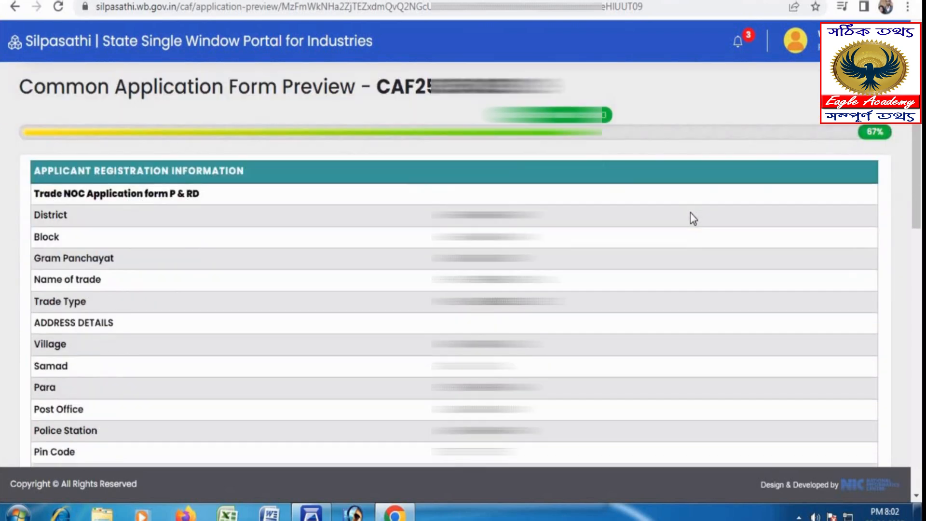
{"action": "scroll", "coordinate": [693, 219], "scroll_direction": "down", "scroll_amount": 3}
{"action": "scroll", "coordinate": [693, 219], "scroll_direction": "down", "scroll_amount": 2}
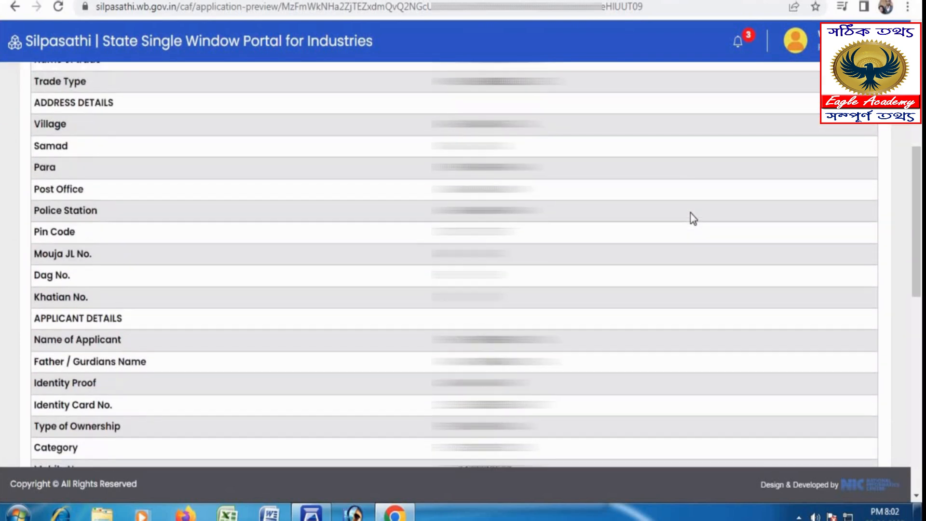
{"action": "scroll", "coordinate": [694, 219], "scroll_direction": "down", "scroll_amount": 5}
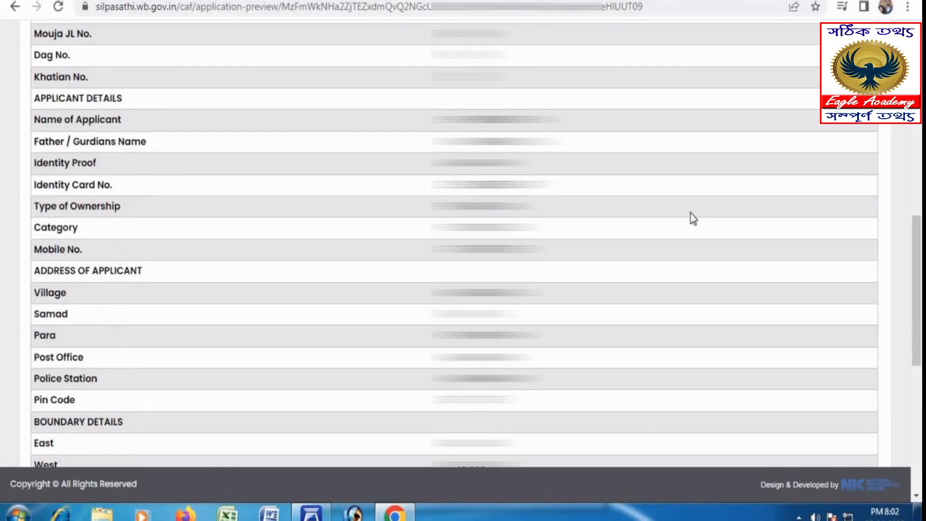
{"action": "scroll", "coordinate": [693, 219], "scroll_direction": "down", "scroll_amount": 3}
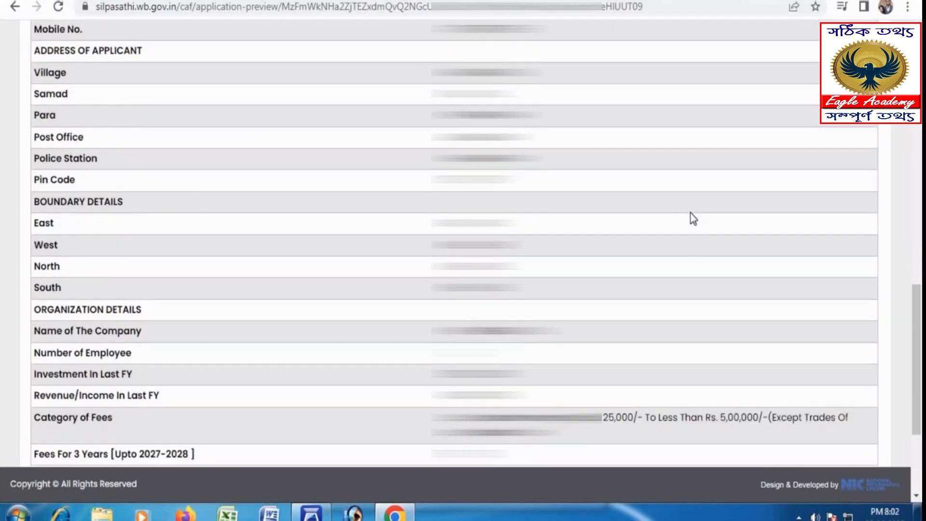
{"action": "scroll", "coordinate": [693, 218], "scroll_direction": "down", "scroll_amount": 3}
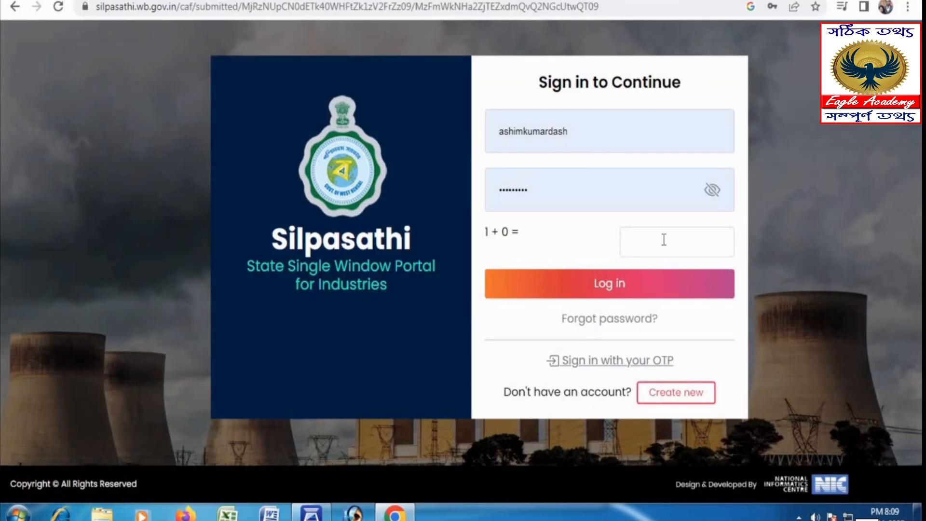
Log in to Silpasathi with the saved username and the captcha answer.
{"action": "double_click", "coordinate": [489, 139]}
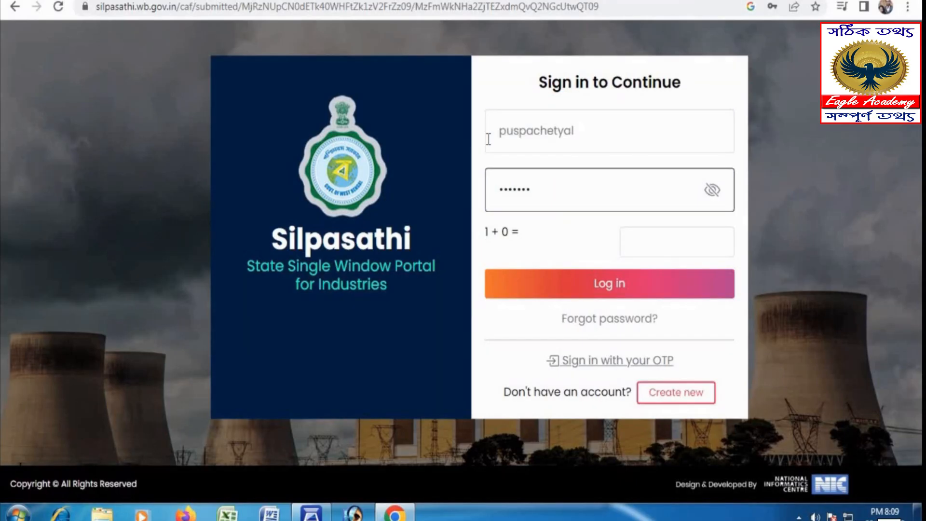
{"action": "left_click", "coordinate": [635, 246]}
{"action": "type", "text": "1"}
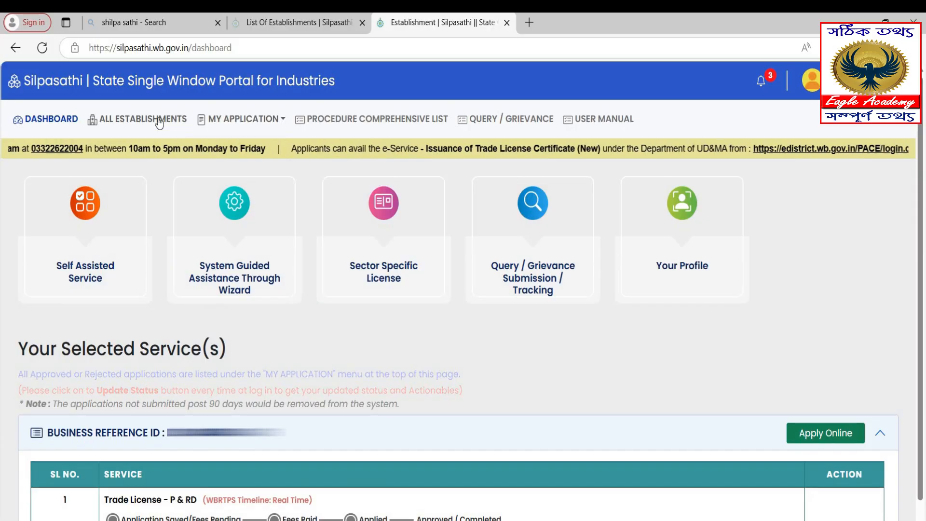
Open the approved Trade License - P & RD application (certificate no. 497) from MY APPLICATION > Approved.
{"action": "left_click", "coordinate": [246, 120]}
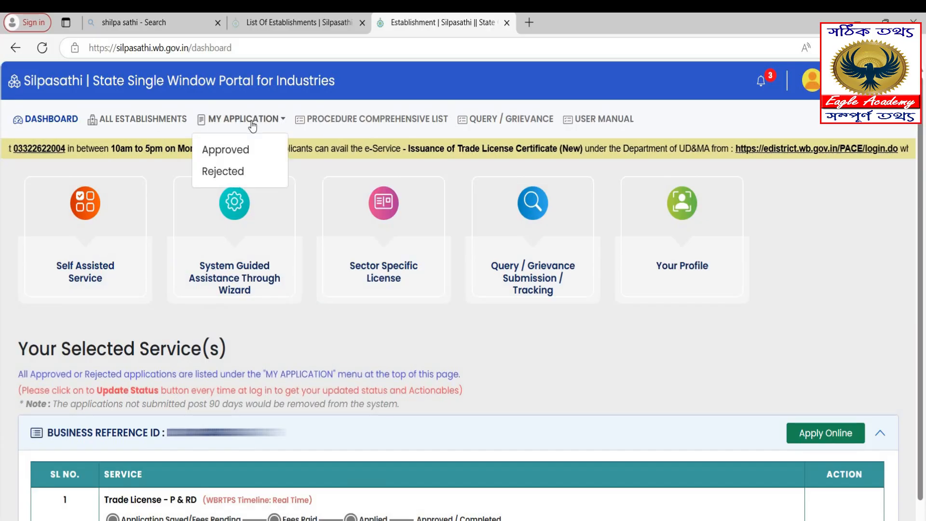
{"action": "left_click", "coordinate": [223, 154]}
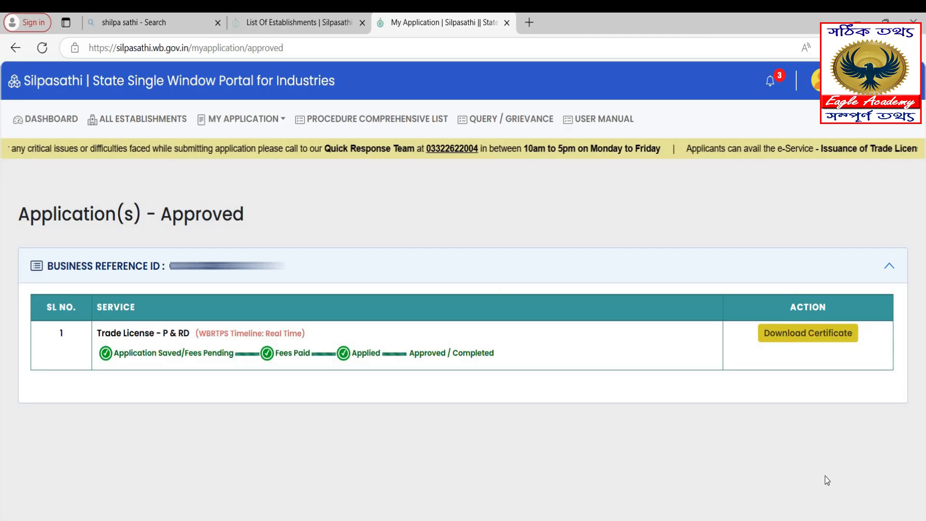
{"action": "left_click_drag", "start_coordinate": [742, 319], "coordinate": [867, 347]}
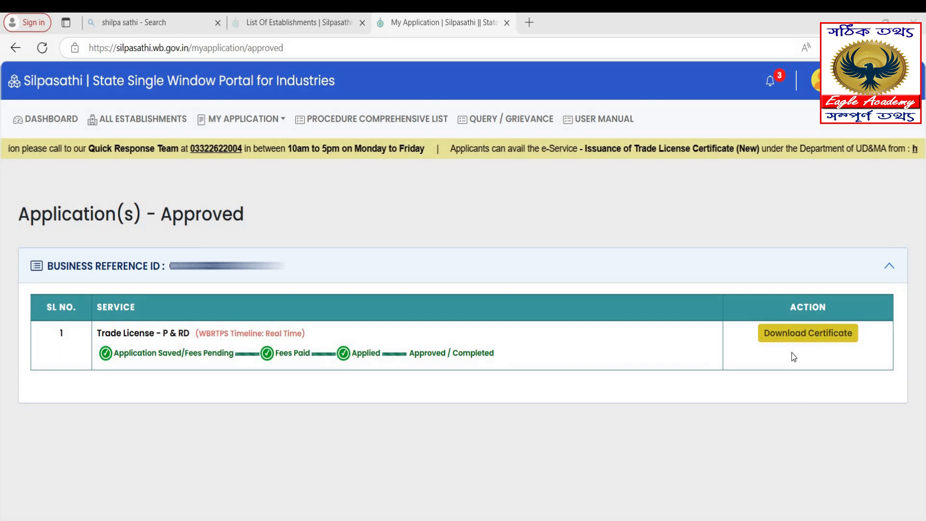
{"action": "left_click", "coordinate": [787, 340]}
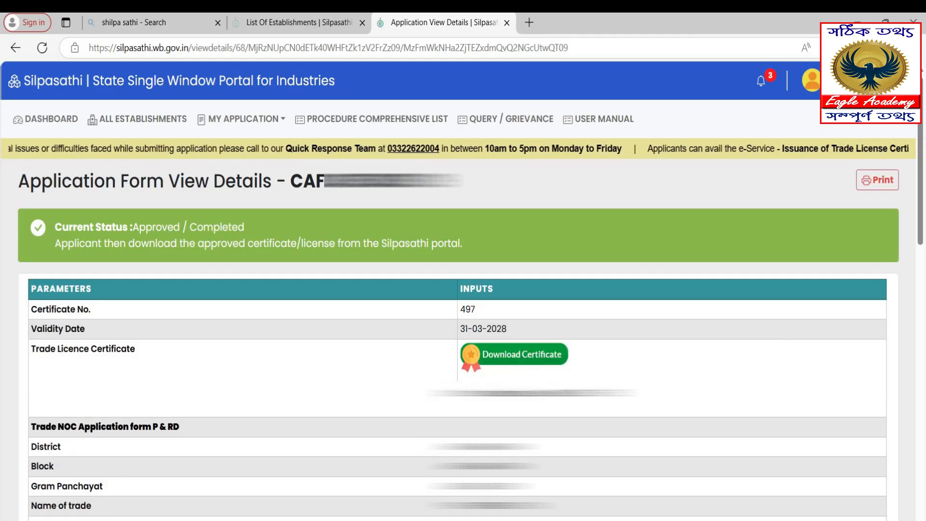
Download the approved Trade Licence Certificate, a Form 11 certificate.
{"action": "mouse_move", "coordinate": [444, 336]}
{"action": "left_mouse_down"}
{"action": "mouse_move", "coordinate": [468, 369]}
{"action": "mouse_move", "coordinate": [601, 379]}
{"action": "left_mouse_up"}
{"action": "key", "text": "Escape"}
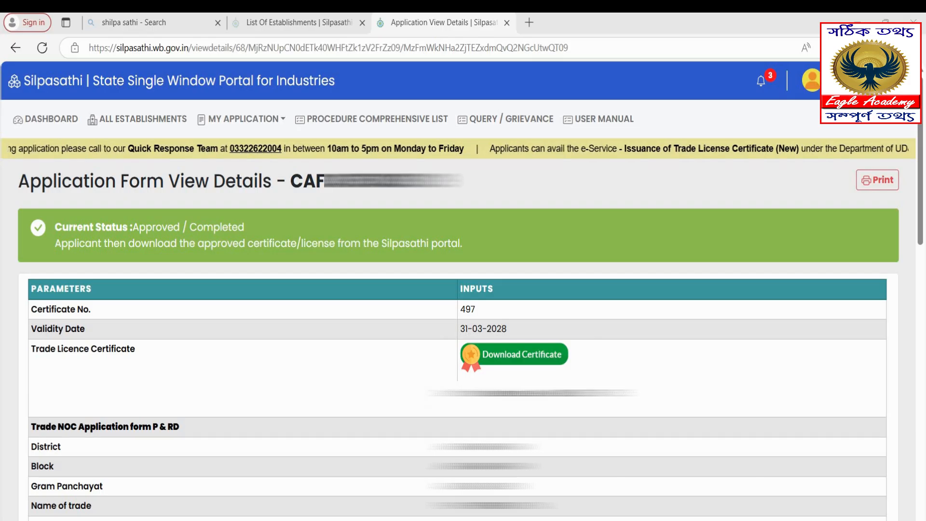
{"action": "left_click", "coordinate": [520, 353]}
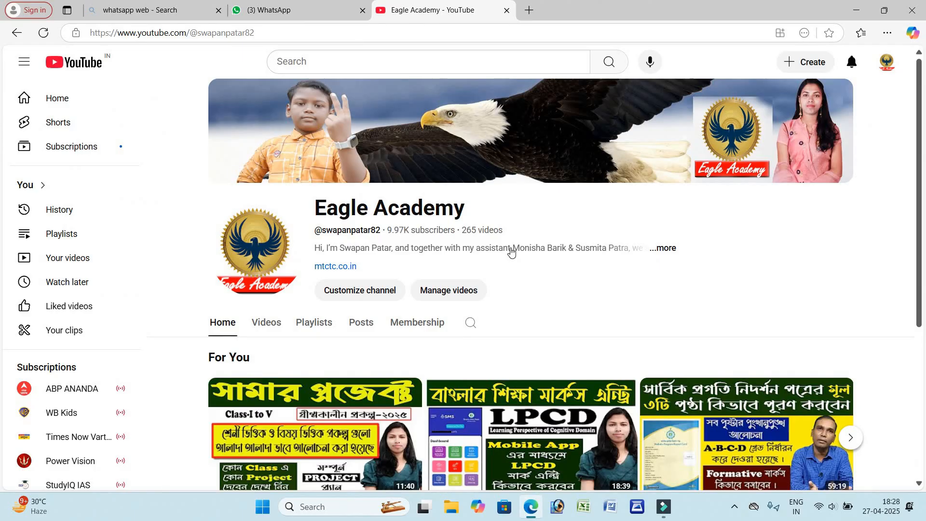
Go to the Eagle Academy channel's Playlists on YouTube.
{"action": "left_click_drag", "start_coordinate": [922, 215], "coordinate": [925, 219]}
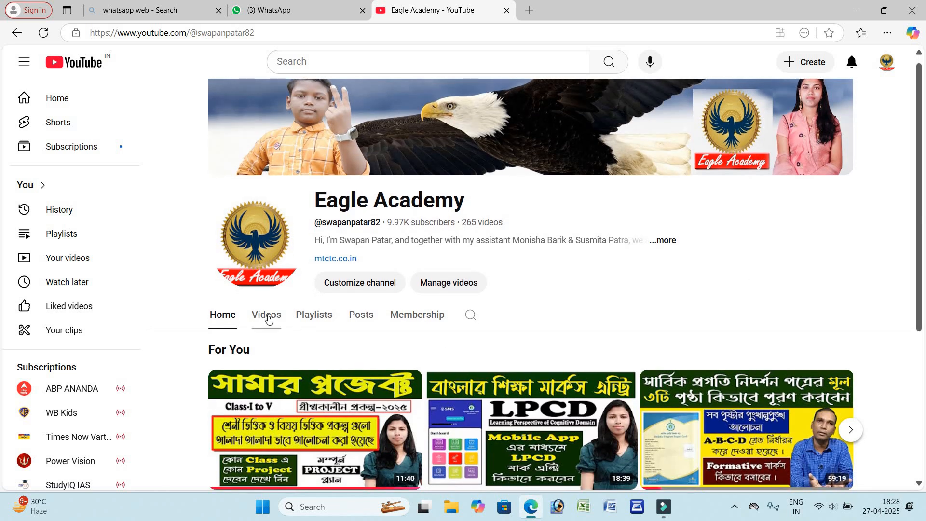
{"action": "left_click", "coordinate": [329, 315]}
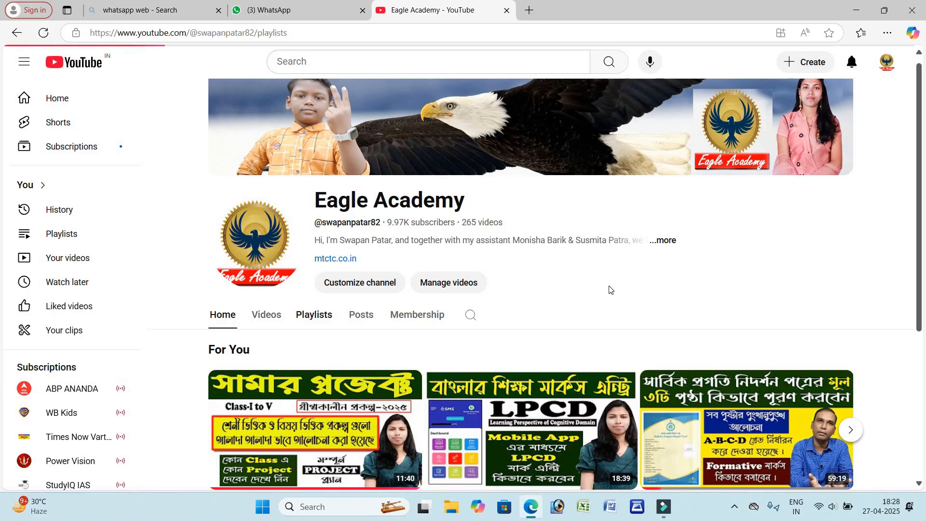